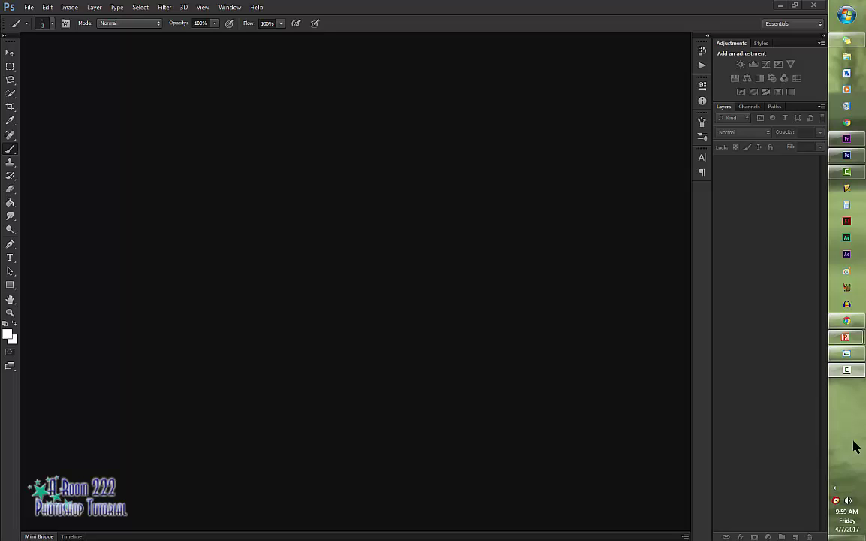
- View the finished Easter Egg Example image in Windows Photo Viewer and minimize it
left_click(844, 355)
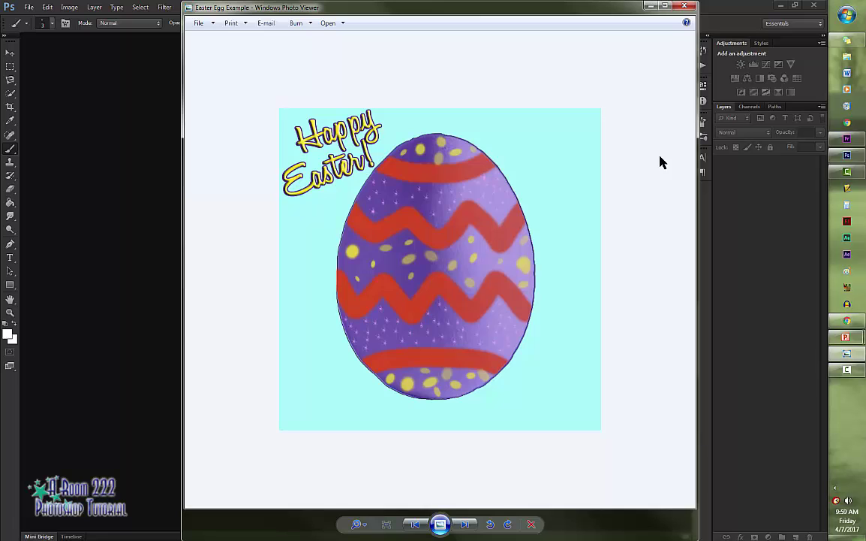
left_click(651, 6)
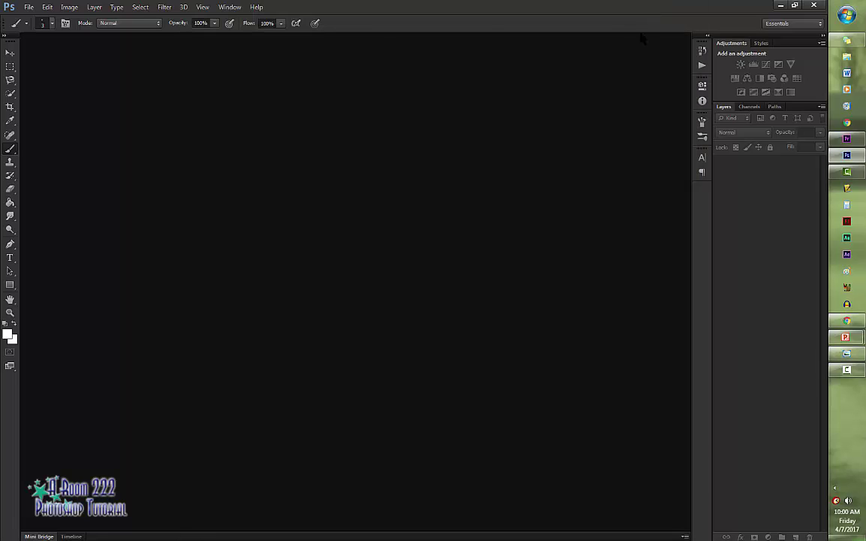
- Open the White_chicken_egg_square image from the Objects folder inside Stock Photos
left_click(28, 7)
mouse_move(46, 8)
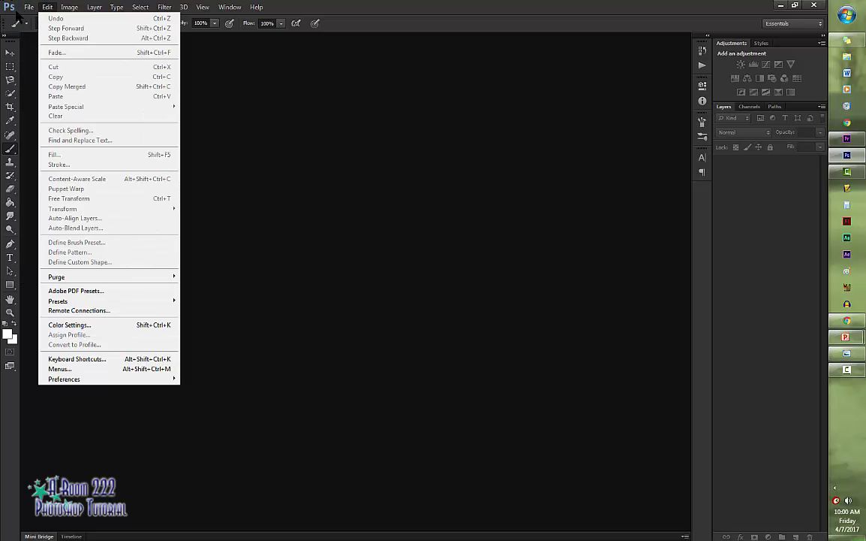
left_click(30, 27)
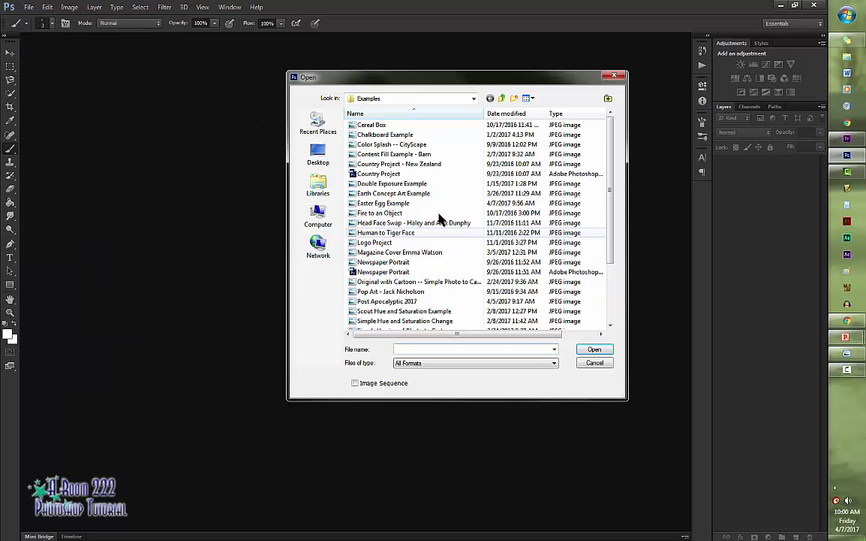
left_click(502, 97)
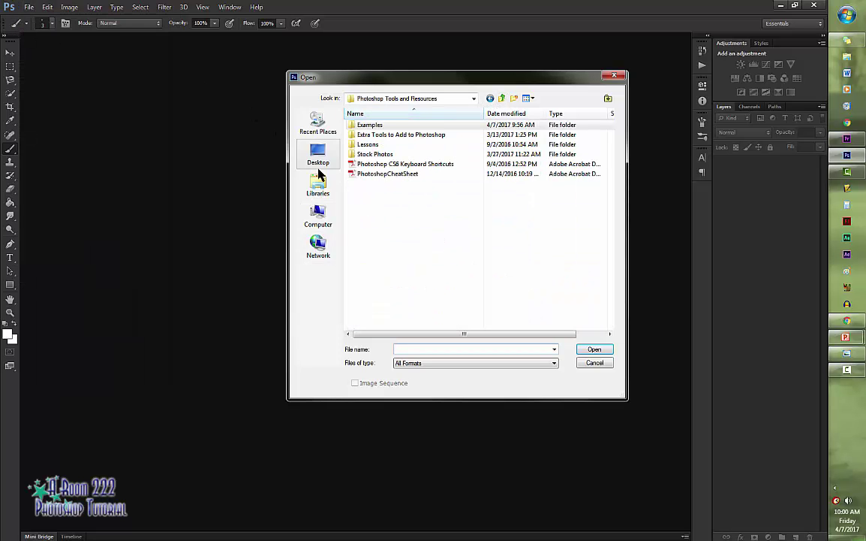
double_click(389, 156)
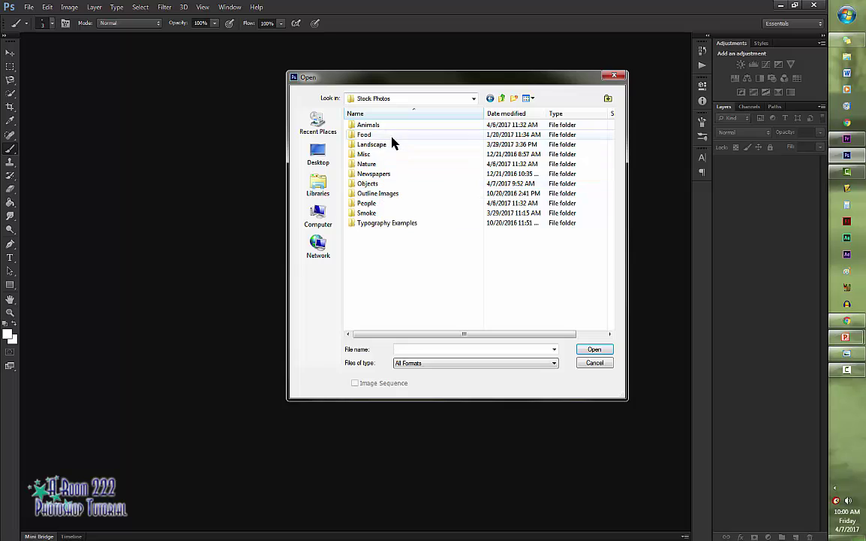
double_click(381, 185)
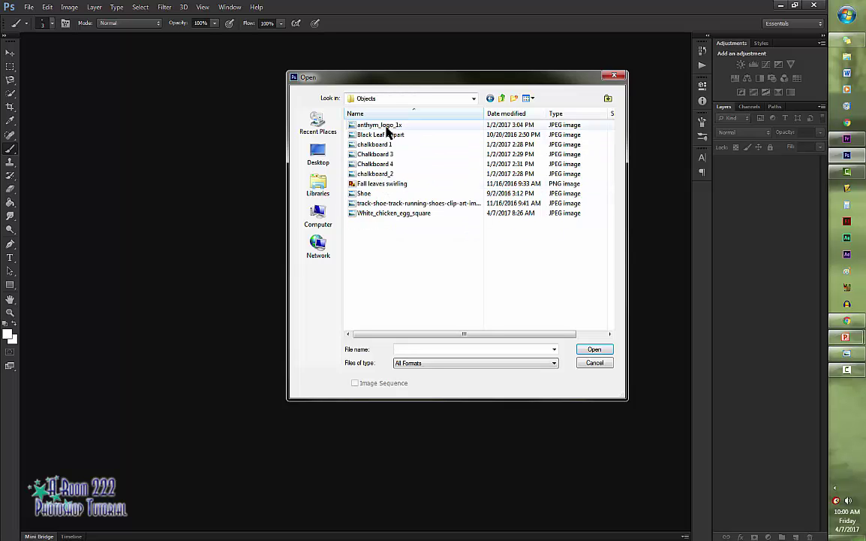
left_click(367, 214)
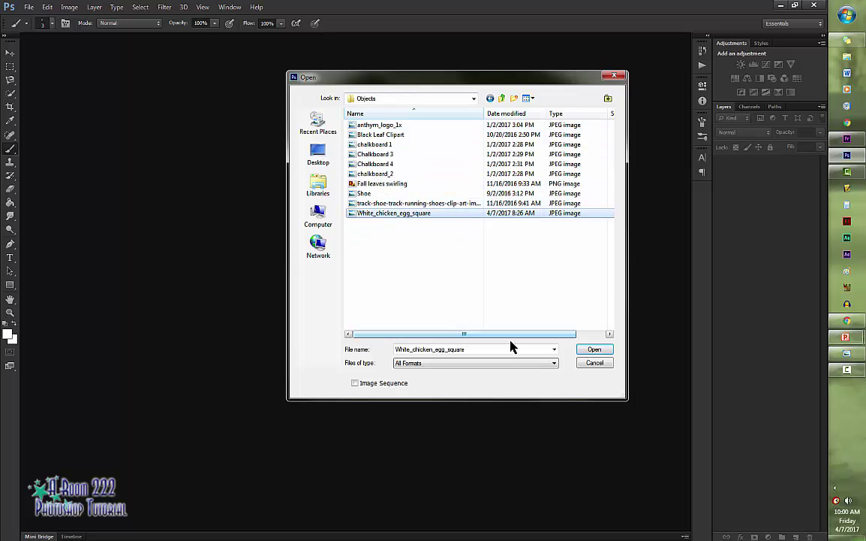
left_click(592, 351)
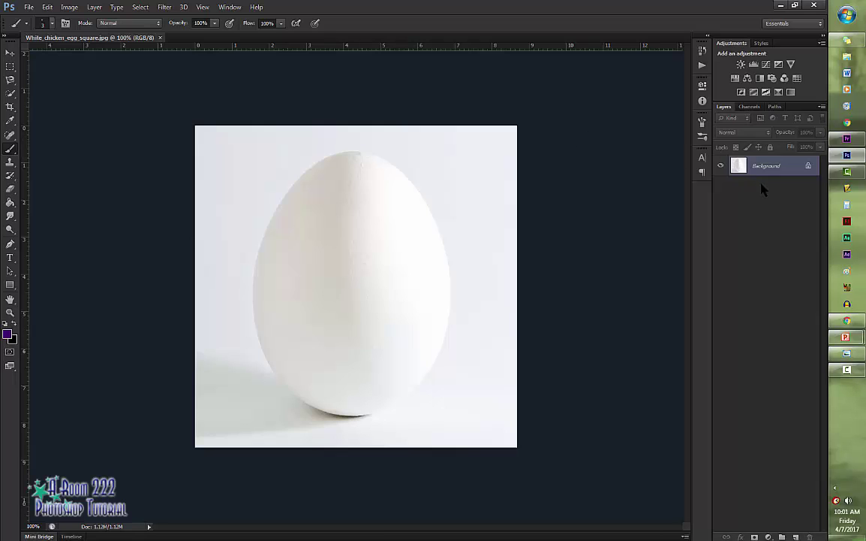
- Convert the locked Background into a regular layer named Layer 0
double_click(782, 176)
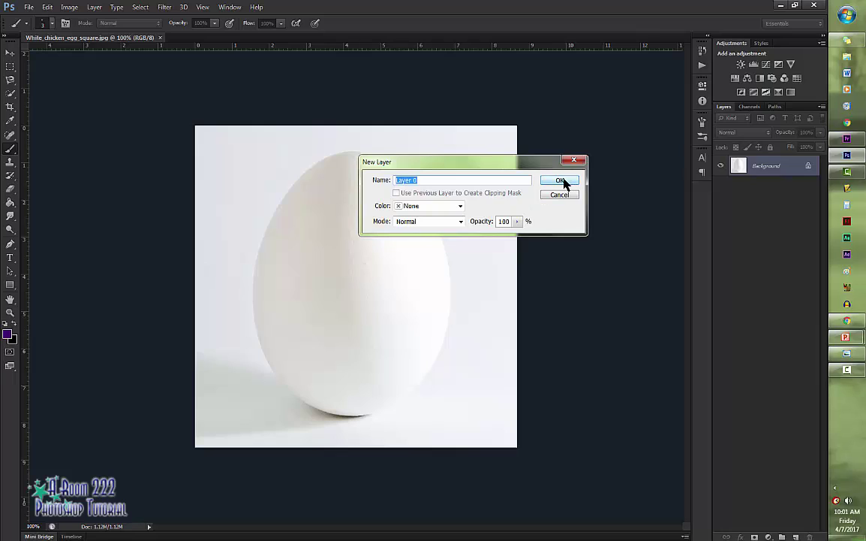
left_click(560, 181)
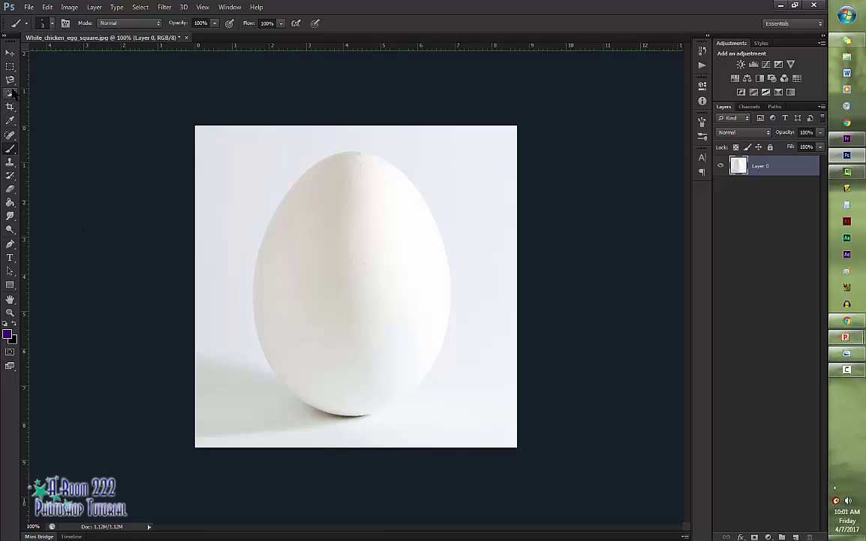
- Discard a first Quick Selection of the whole image, and select only the background along the egg's left side
left_click_drag(10, 93, 46, 97)
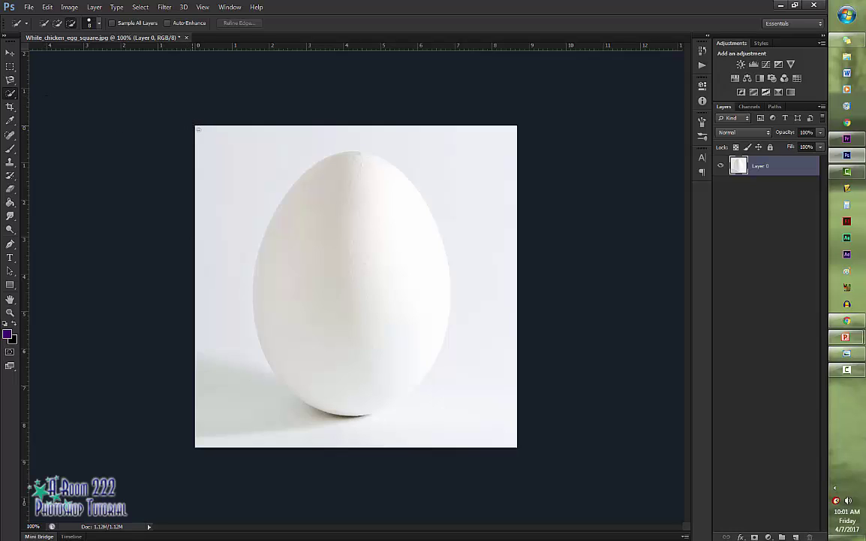
mouse_move(198, 130)
left_mouse_down()
mouse_move(230, 219)
mouse_move(226, 365)
mouse_move(238, 409)
mouse_move(404, 413)
mouse_move(447, 390)
left_mouse_up()
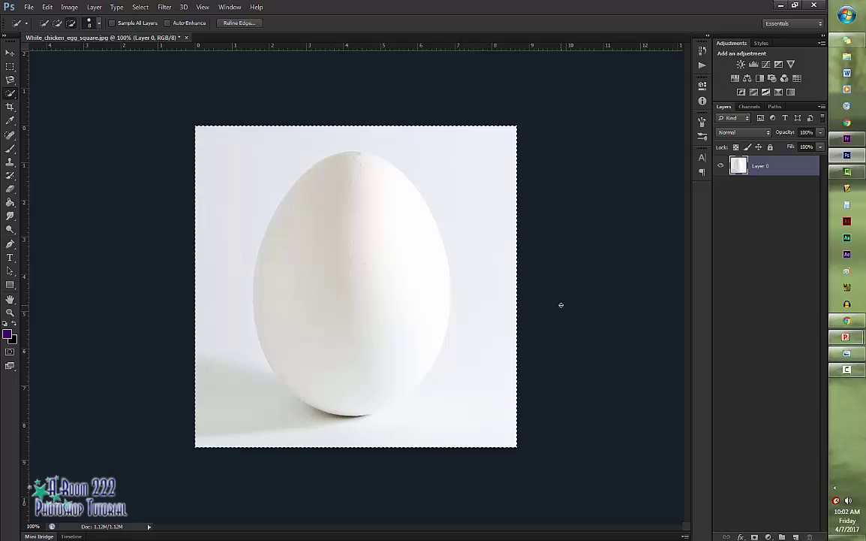
key("ctrl+d")
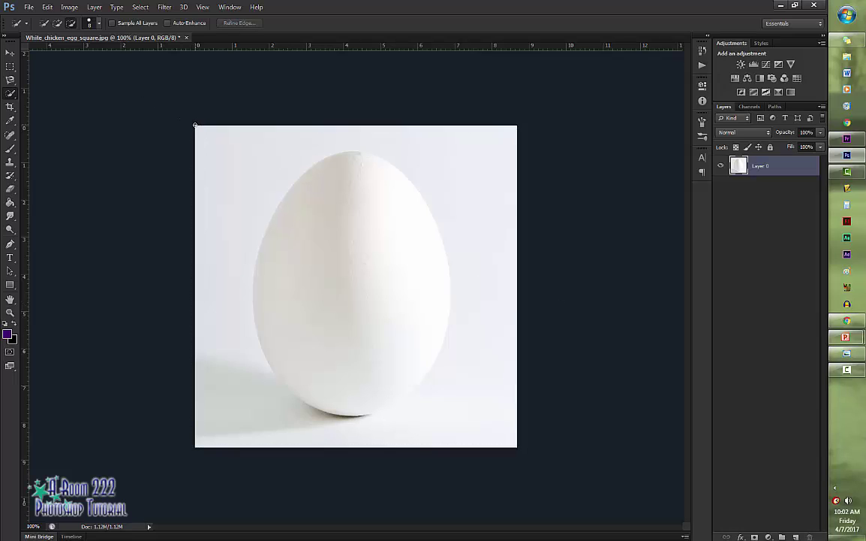
left_click_drag(239, 228, 238, 267)
left_click_drag(267, 423, 233, 365)
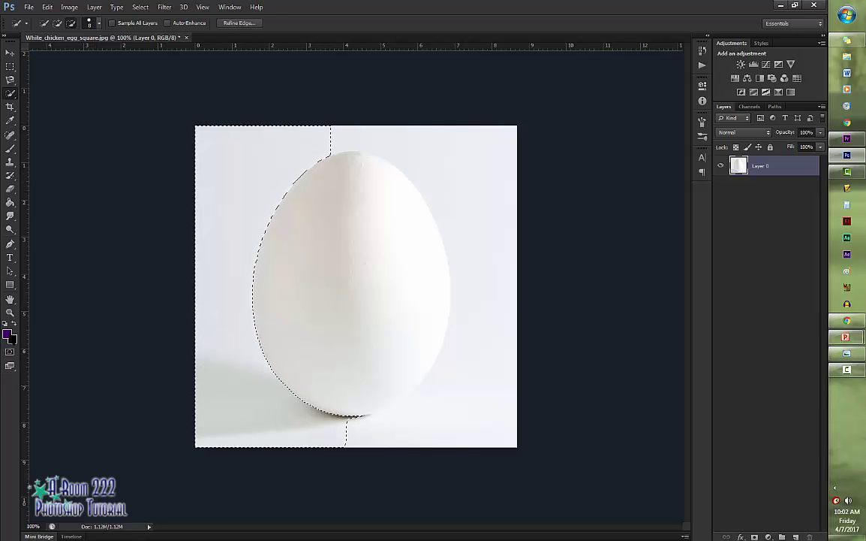
- Set the foreground color to light gray #b6b4b8
left_click(8, 334)
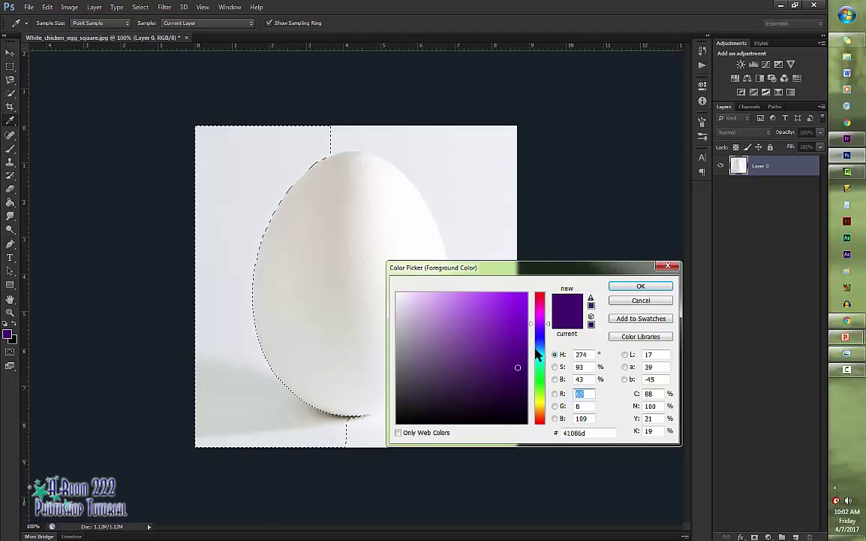
left_click(398, 331)
left_click_drag(399, 330, 399, 329)
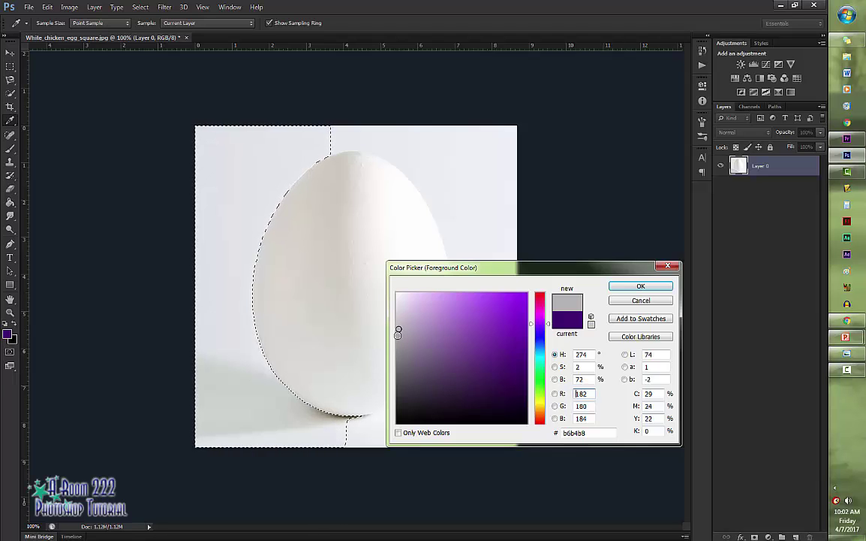
left_click(636, 286)
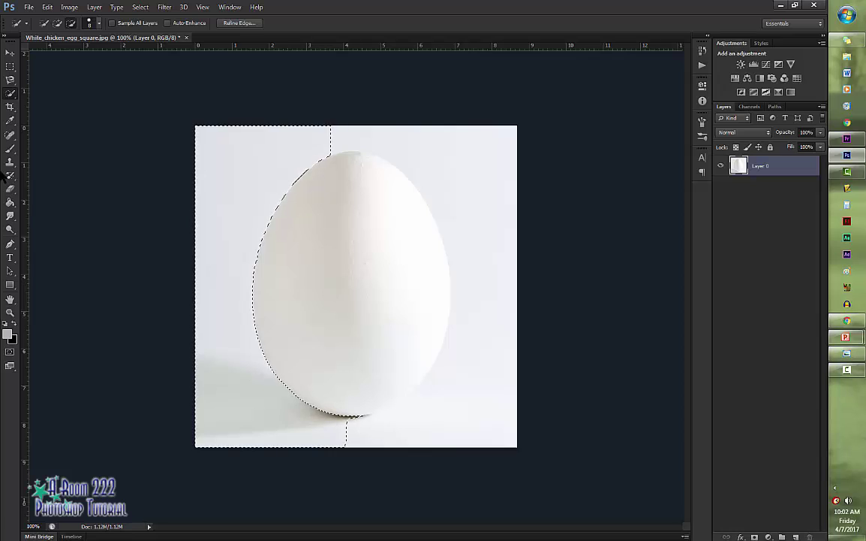
- Fill the selected background left of the egg with the gray foreground color and deselect it
left_click(9, 201)
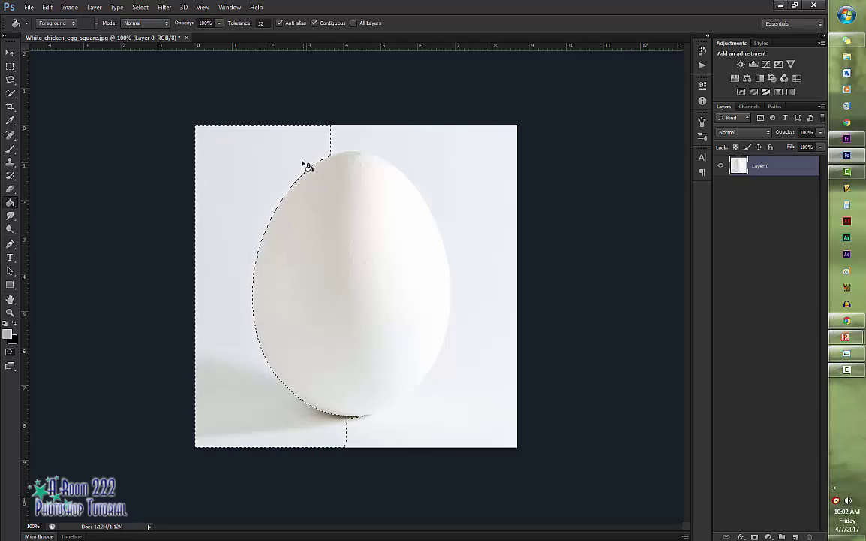
left_click(230, 167)
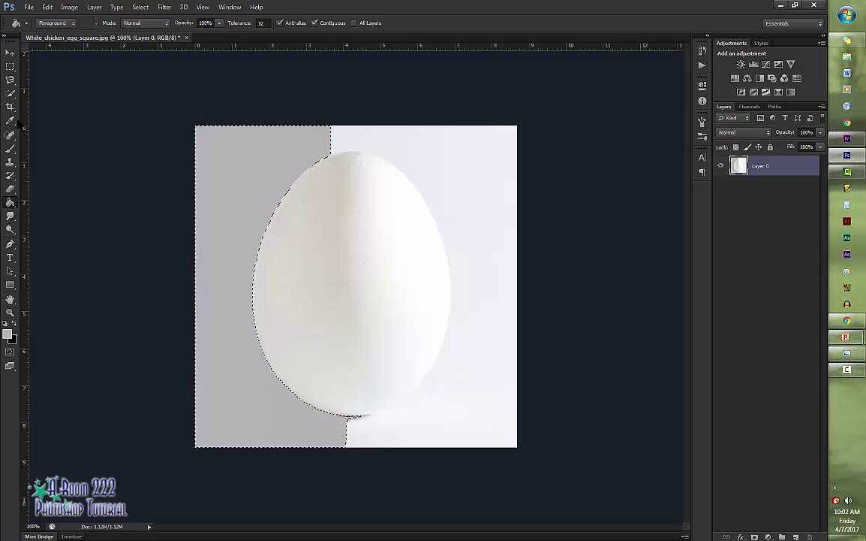
key("ctrl+d")
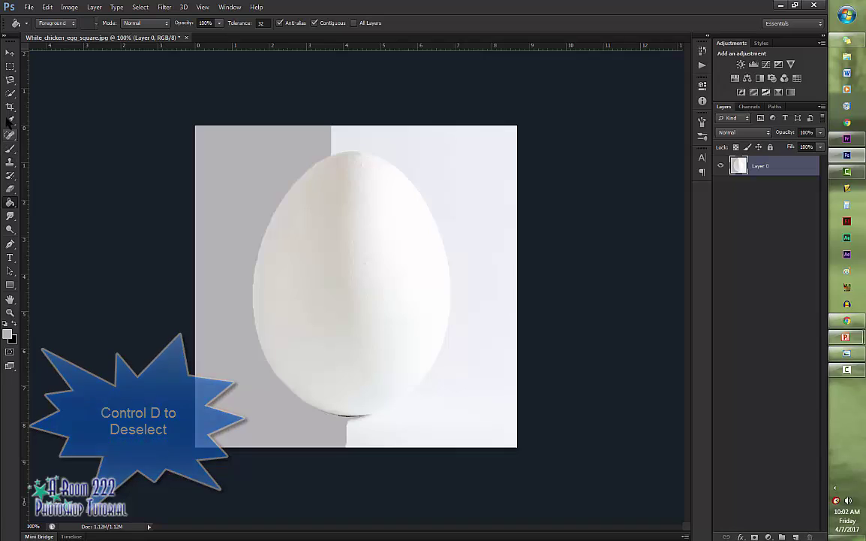
- Select the background above and right of the egg with Quick Selection, fill it with the gray foreground color and deselect
key("w")
mouse_move(336, 132)
left_mouse_down()
mouse_move(483, 246)
mouse_move(466, 289)
left_mouse_up()
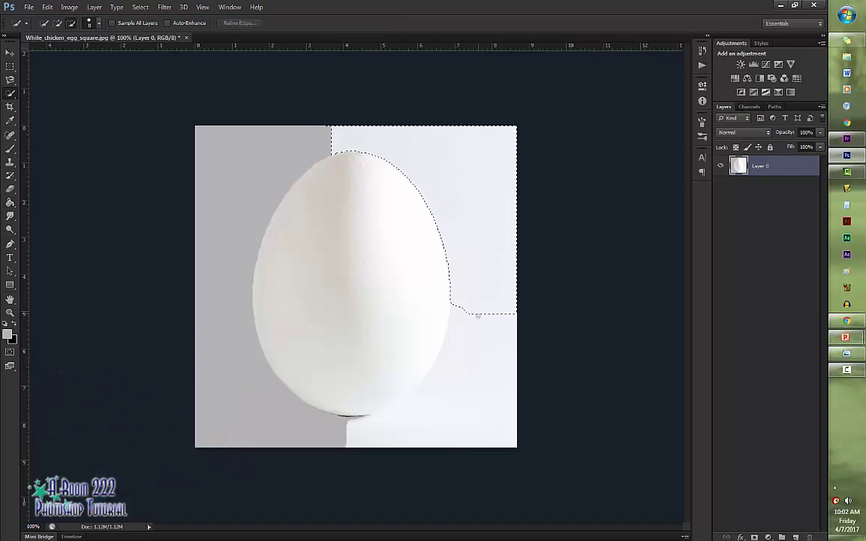
left_click(10, 192)
key("alt+BackSpace")
key("ctrl+d")
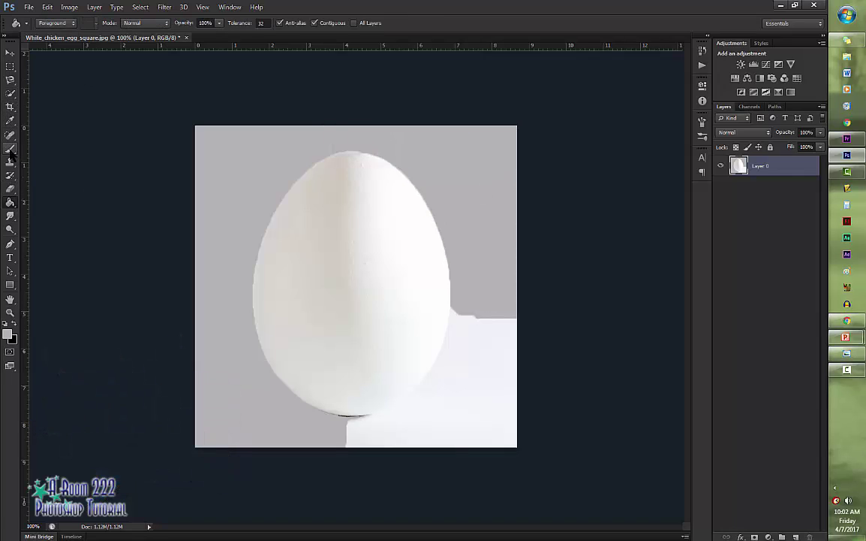
- Select the remaining white background at the egg's lower right, fill it with the same gray and deselect
left_click(10, 94)
mouse_move(473, 330)
left_mouse_down()
mouse_move(480, 353)
mouse_move(416, 417)
mouse_move(396, 397)
left_mouse_up()
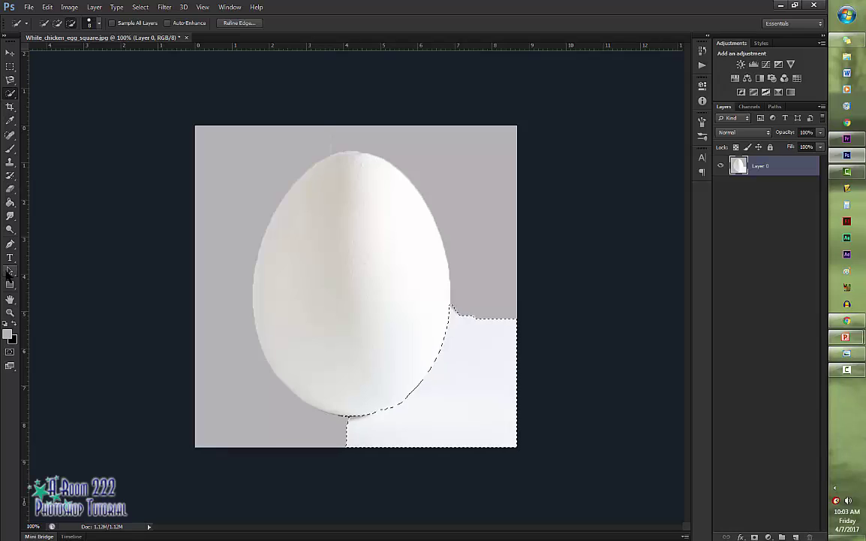
left_click(10, 202)
left_click(503, 381)
key("ctrl+d")
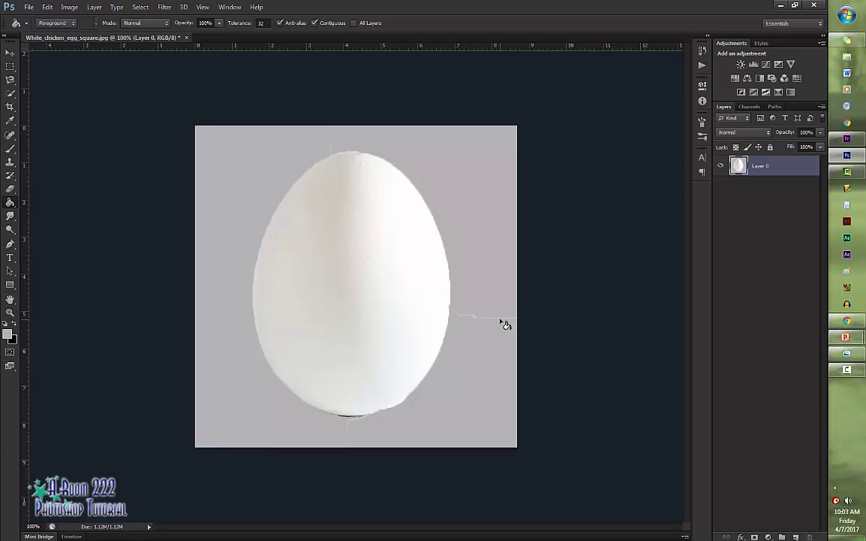
- Paint gray with a size 6 brush over the white leftovers and uneven edge along the egg's bottom and right side
left_click(10, 148)
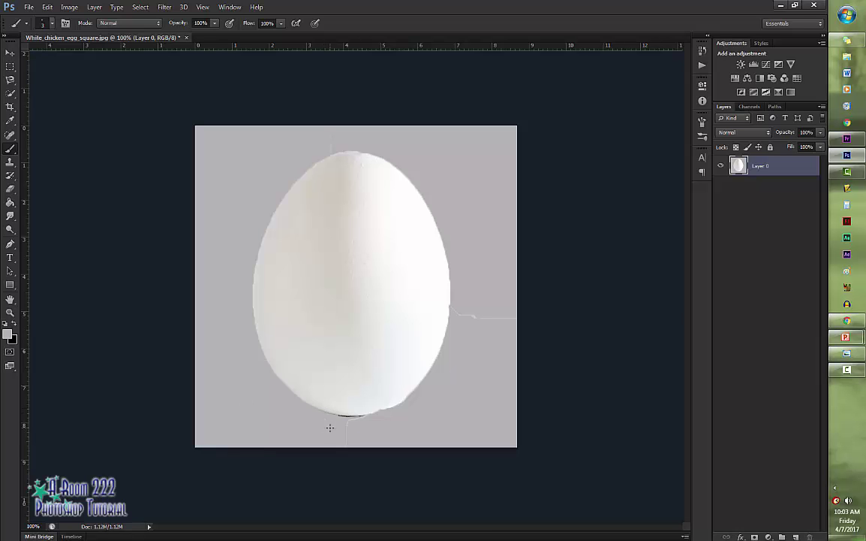
key("ctrl+plus")
key("ctrl+plus")
scroll(508, 383, "down", 5)
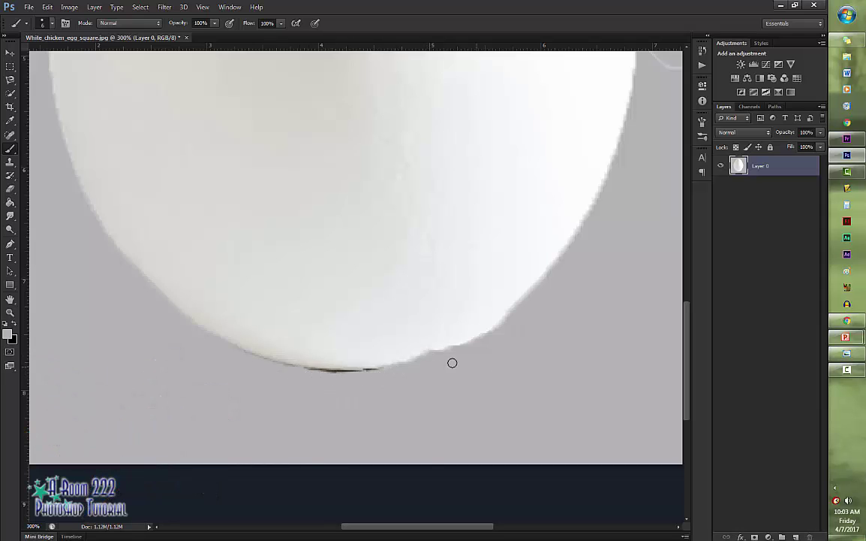
left_click_drag(433, 355, 474, 342)
scroll(685, 334, "up", 5)
scroll(451, 338, "right", 5)
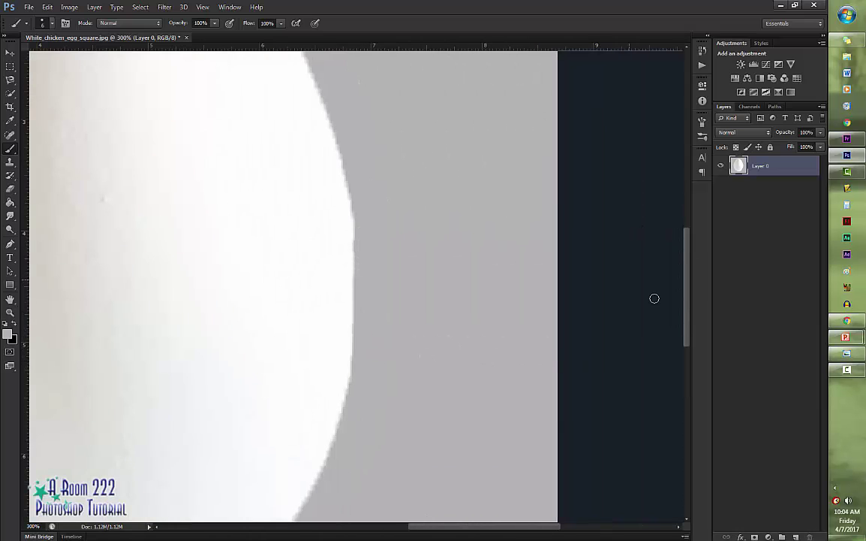
- Brush out the faint seam above the egg in gray and clean up the egg's top and left edges
scroll(654, 298, "up", 5)
scroll(350, 438, "left", 5)
scroll(238, 108, "up", 3)
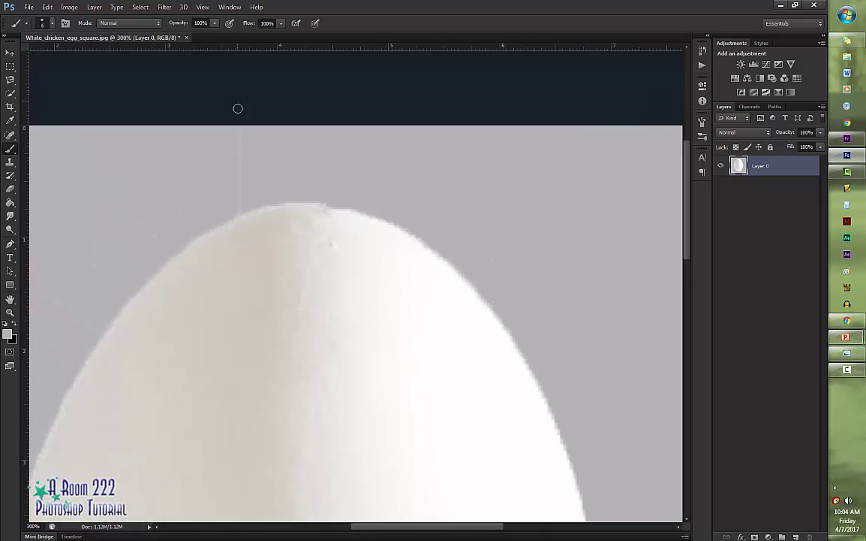
scroll(440, 479, "left", 5)
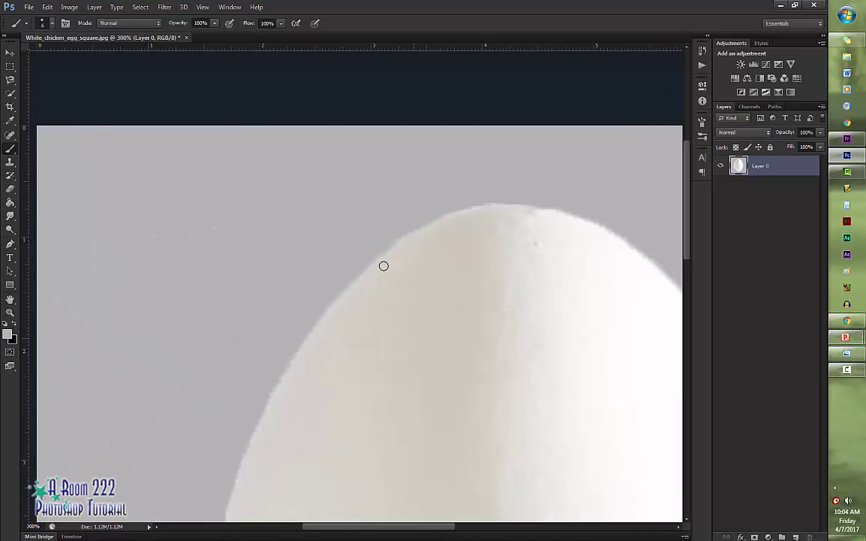
scroll(689, 232, "down", 7)
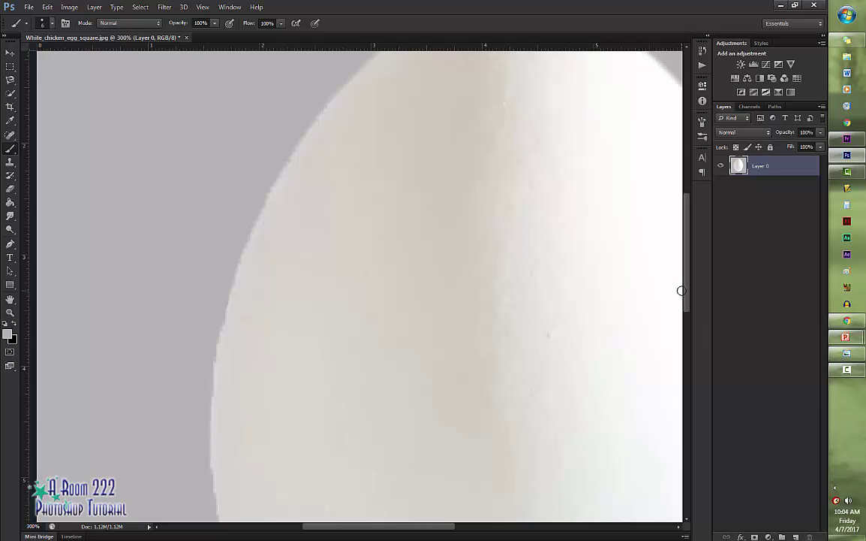
scroll(680, 290, "down", 1)
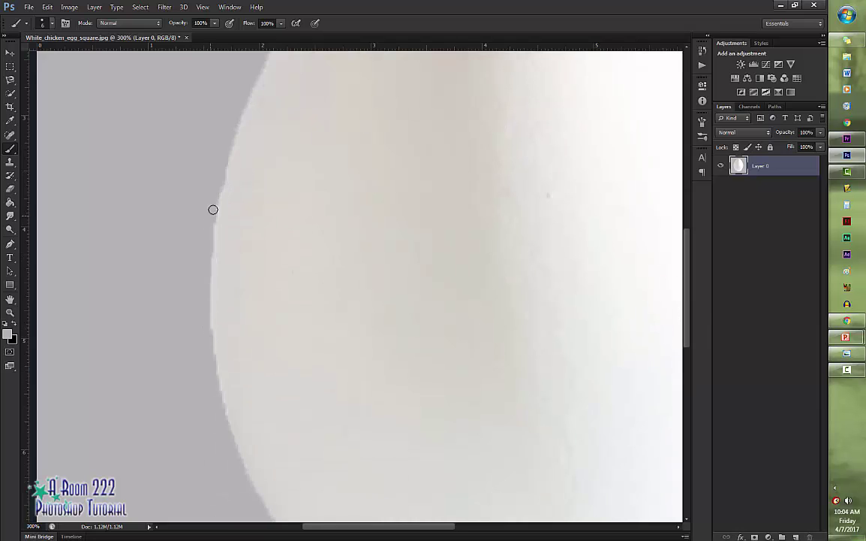
scroll(691, 285, "down", 5)
scroll(700, 319, "up", 3)
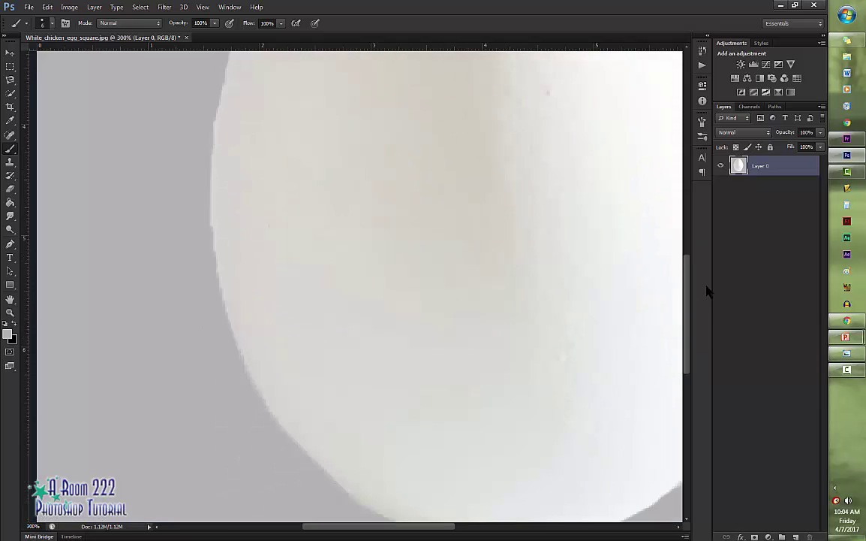
- Duplicate Layer 0 and hide the original layer
key("ctrl+0")
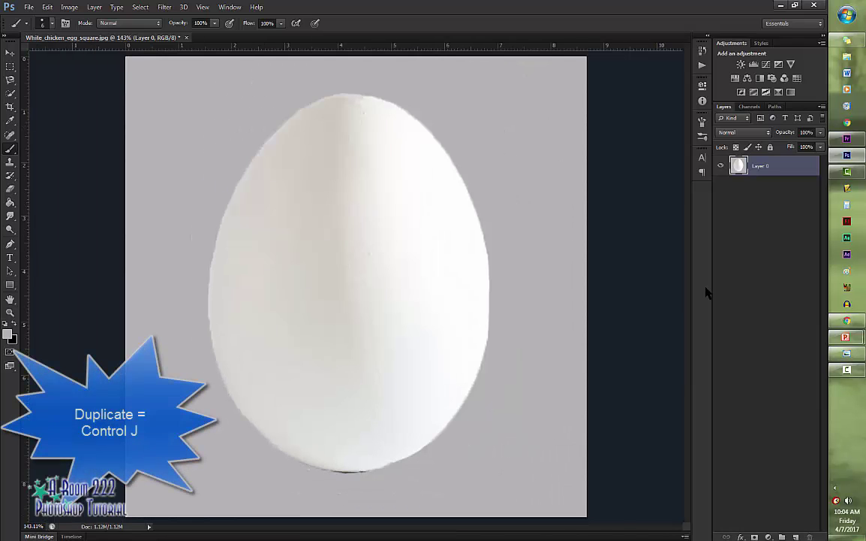
key("ctrl+j")
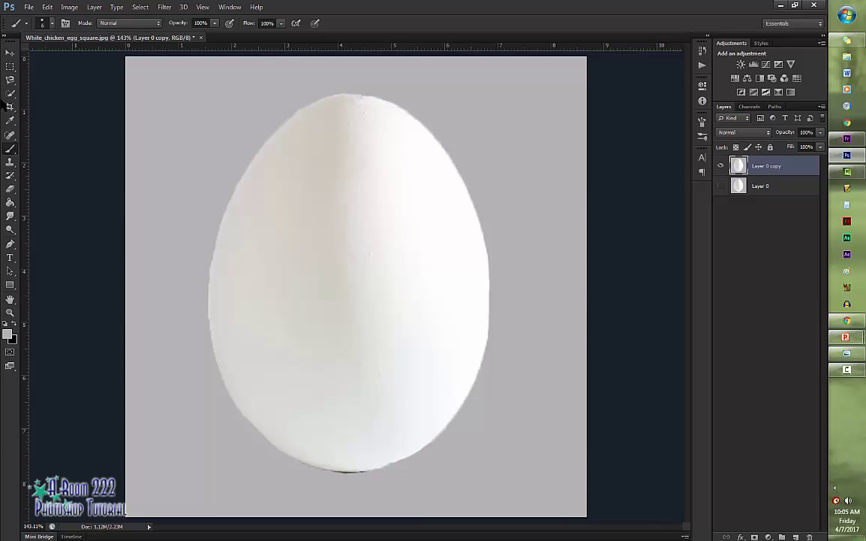
- Select the whole egg on Layer 0 copy with Quick Selection and mask out the gray background
left_click(10, 93)
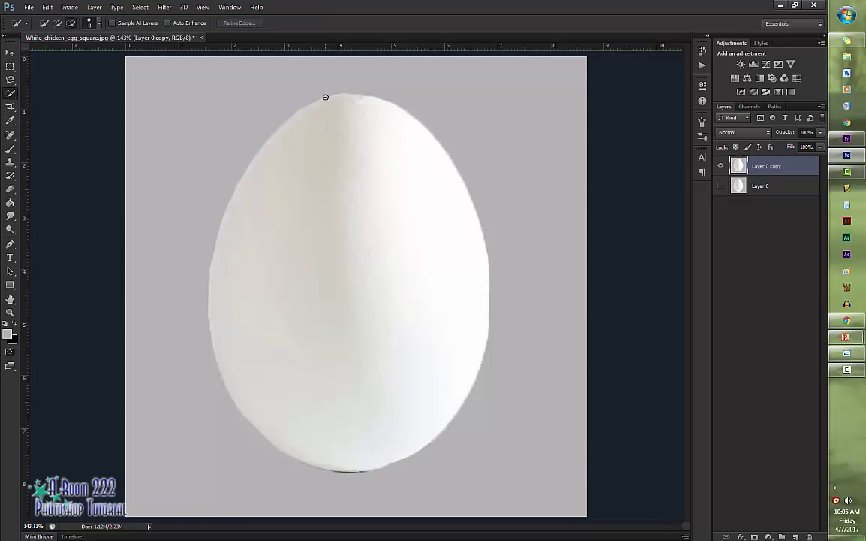
left_click_drag(323, 98, 362, 285)
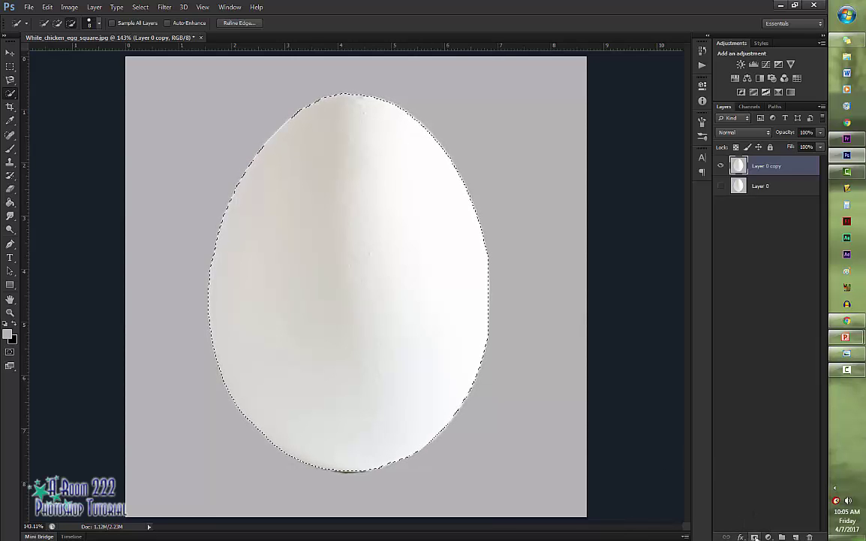
left_click(756, 536)
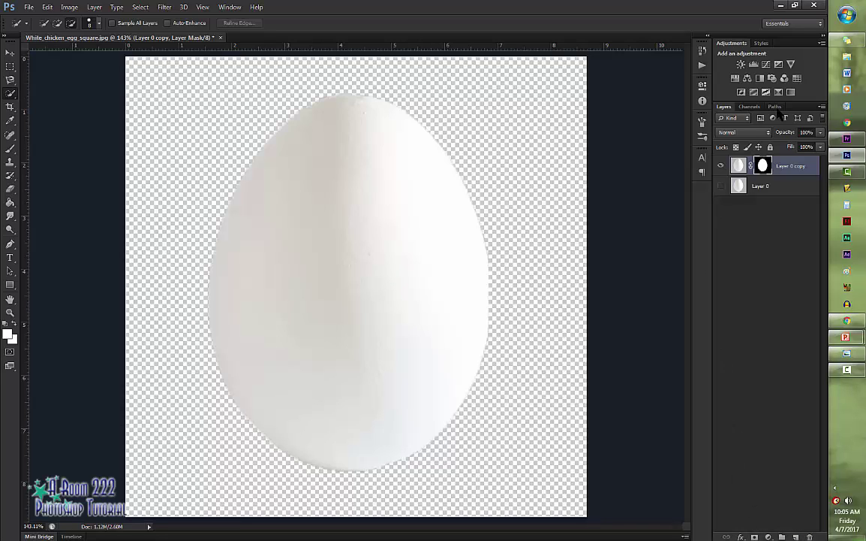
- Add a Hue/Saturation adjustment layer and clip it to the masked egg layer
left_click(735, 79)
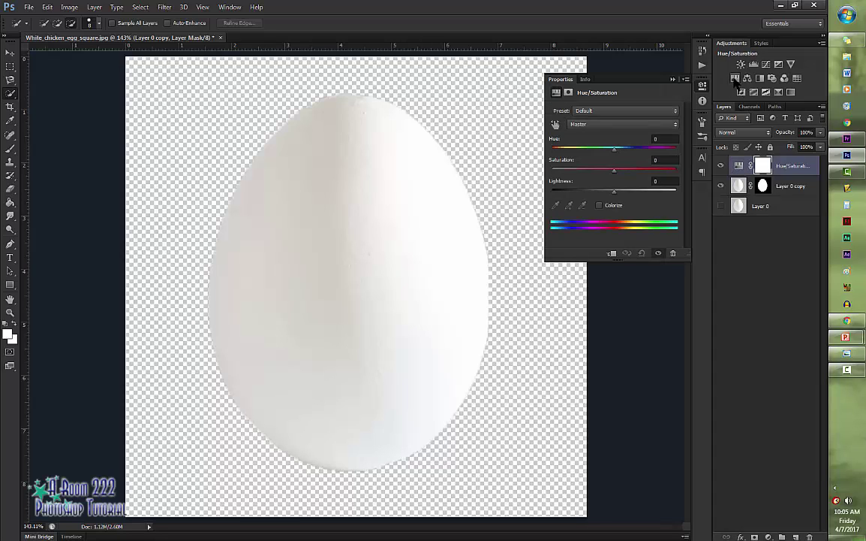
right_click(794, 165)
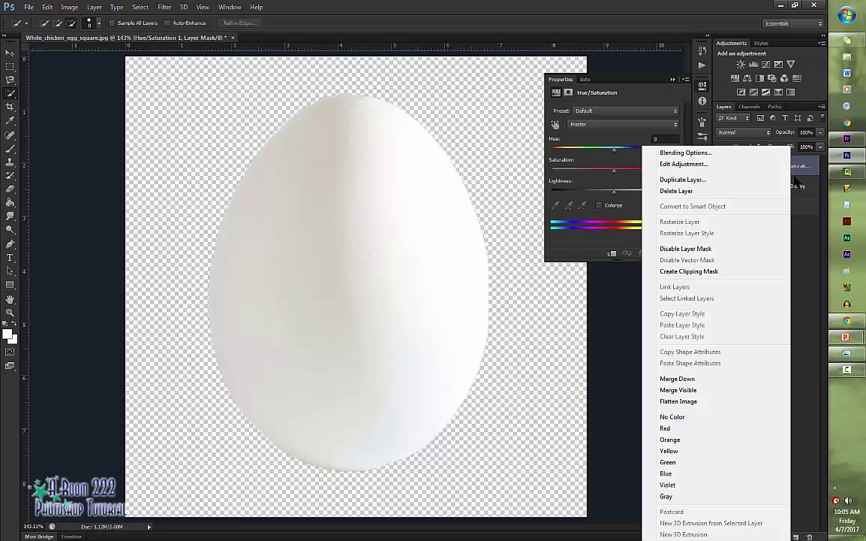
left_click(696, 271)
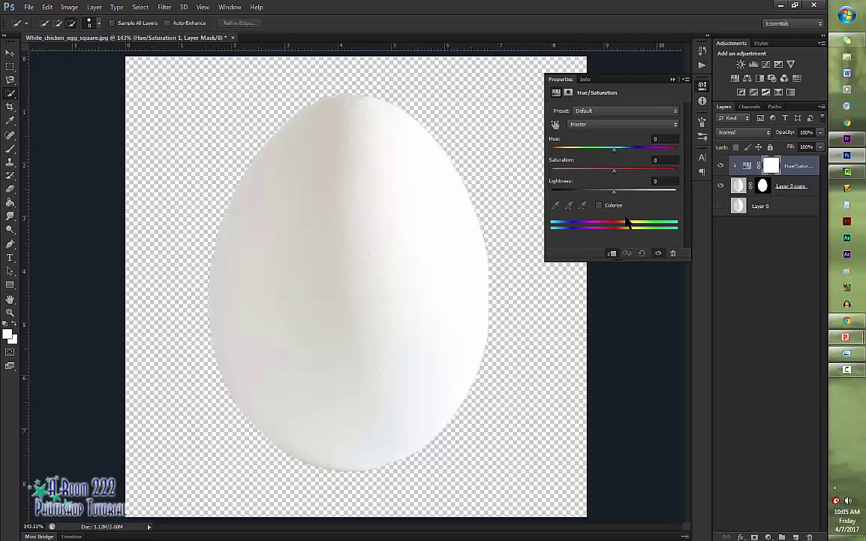
- Colorize the egg with hue 43, saturation 66 and lightness -13
left_click(599, 205)
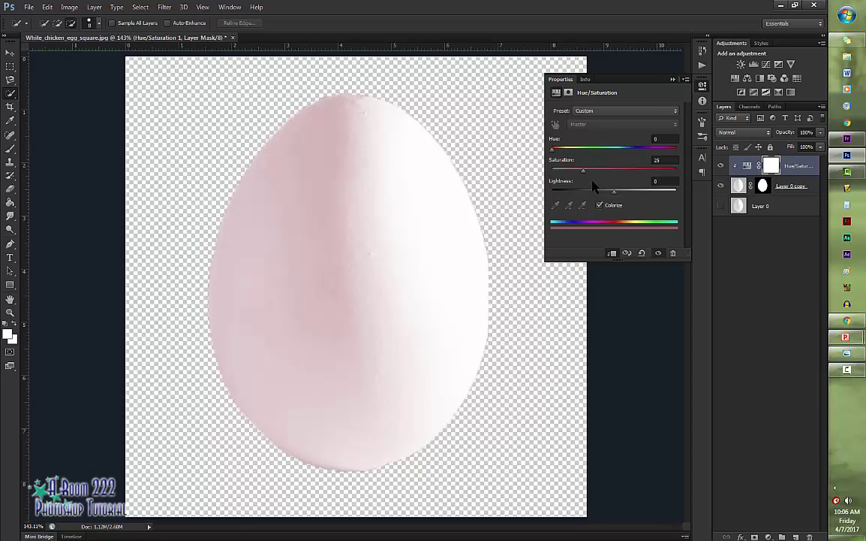
left_click_drag(552, 150, 571, 150)
left_click_drag(588, 191, 603, 190)
left_click_drag(570, 149, 606, 191)
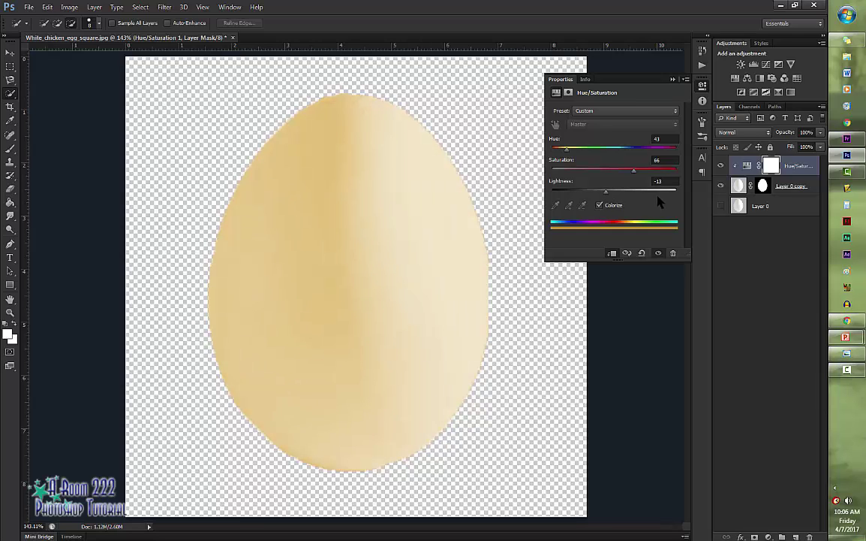
left_click(673, 79)
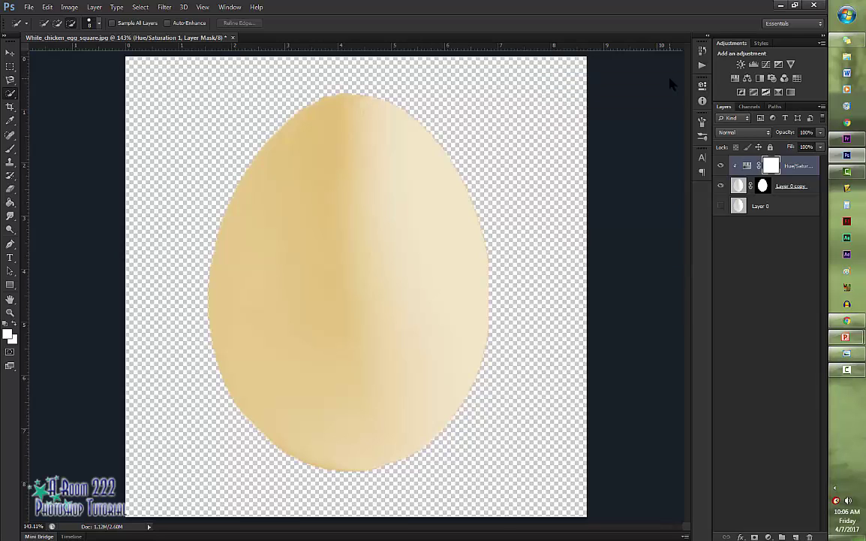
- Try out different blend modes on the Hue/Saturation layer and return it to Normal
left_click(758, 133)
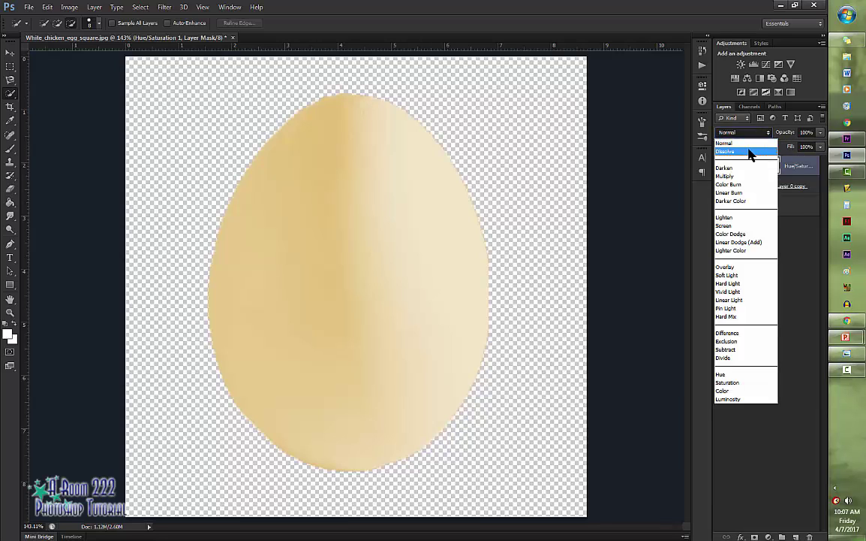
left_click(750, 153)
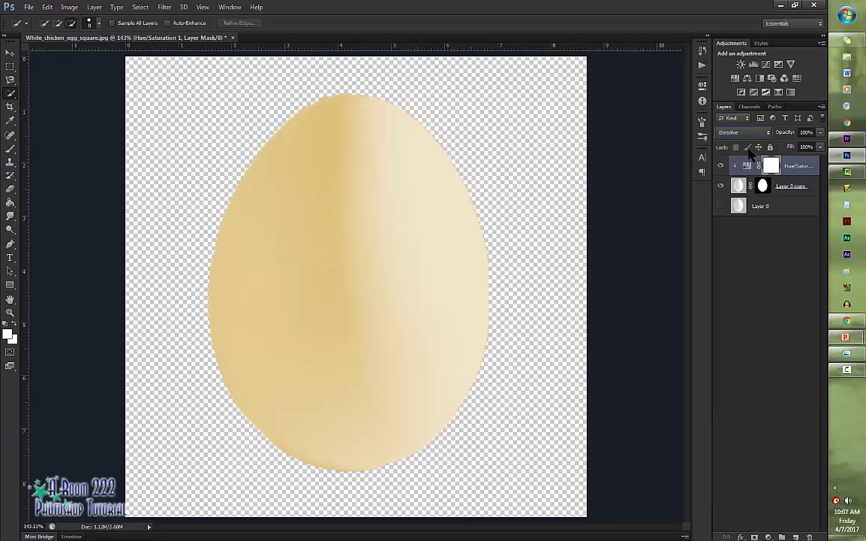
key("Down")
key("Down")
key("Down")
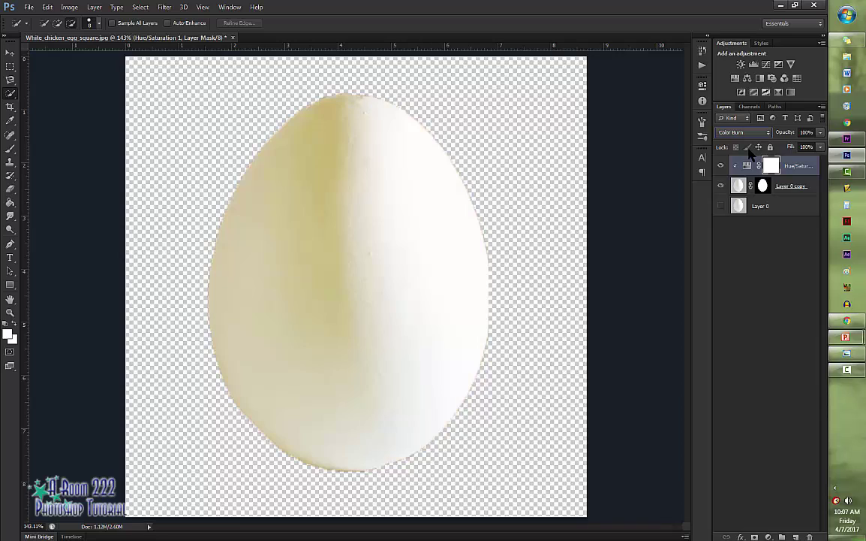
key("Down")
key("Down")
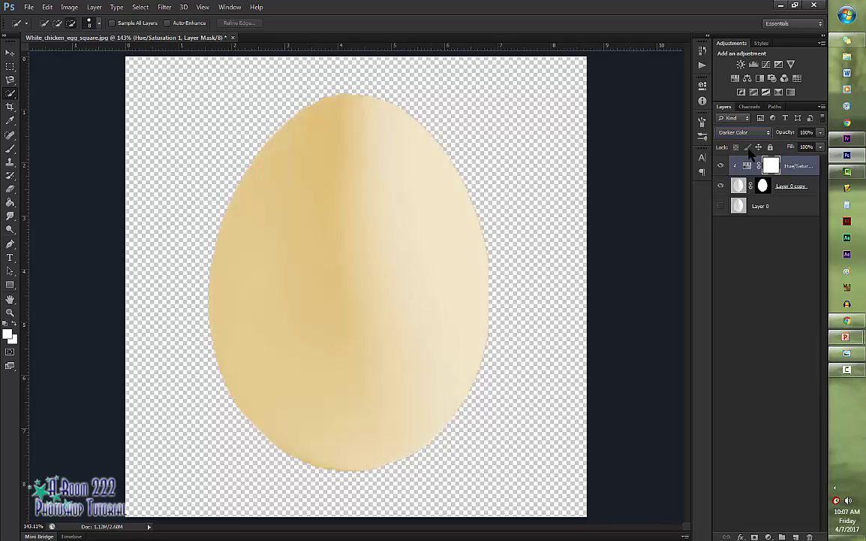
key("Down")
key("Down")
key("Down")
key("Down")
key("Down")
key("Down")
key("Down")
key("Down")
key("Down")
key("Down")
key("Down")
key("Down")
key("Down")
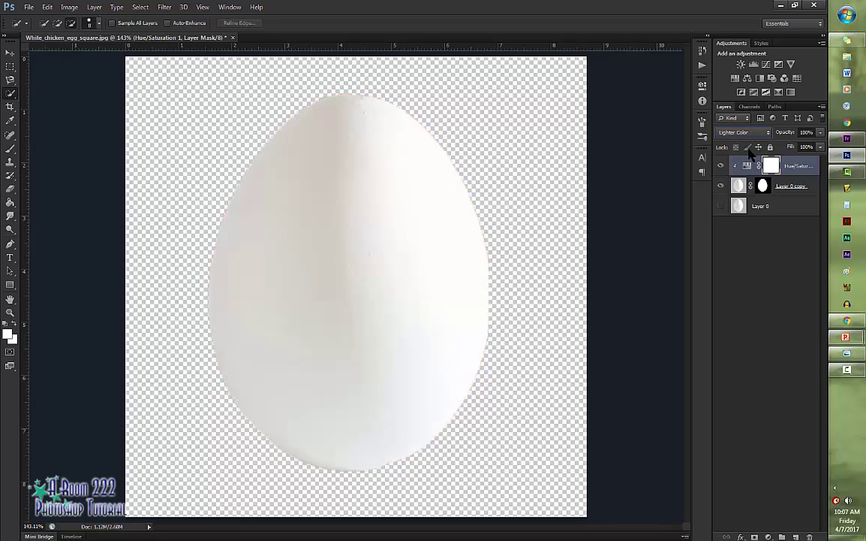
key("Up")
key("Up")
key("Up")
key("Up")
key("Up")
key("Up")
key("Up")
key("Up")
key("Up")
key("Up")
key("Up")
key("Up")
key("Up")
key("Up")
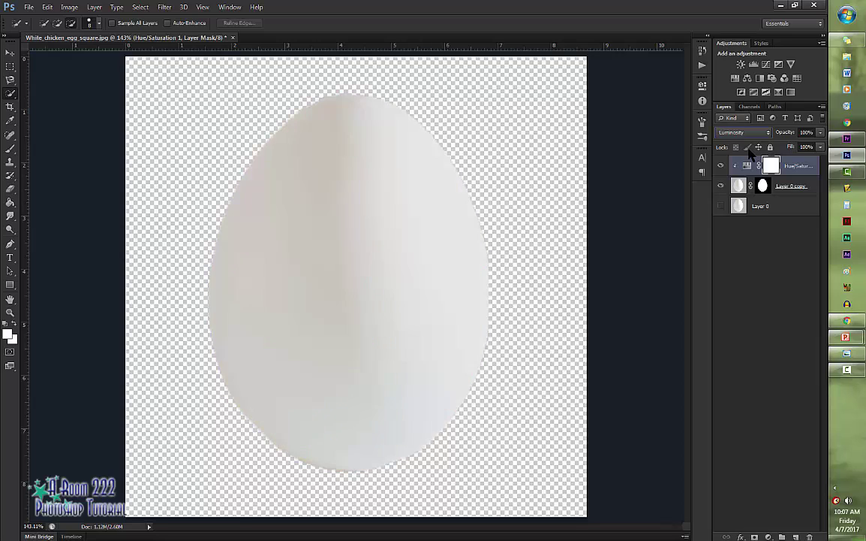
key("Up")
key("Up")
key("Up")
key("Up")
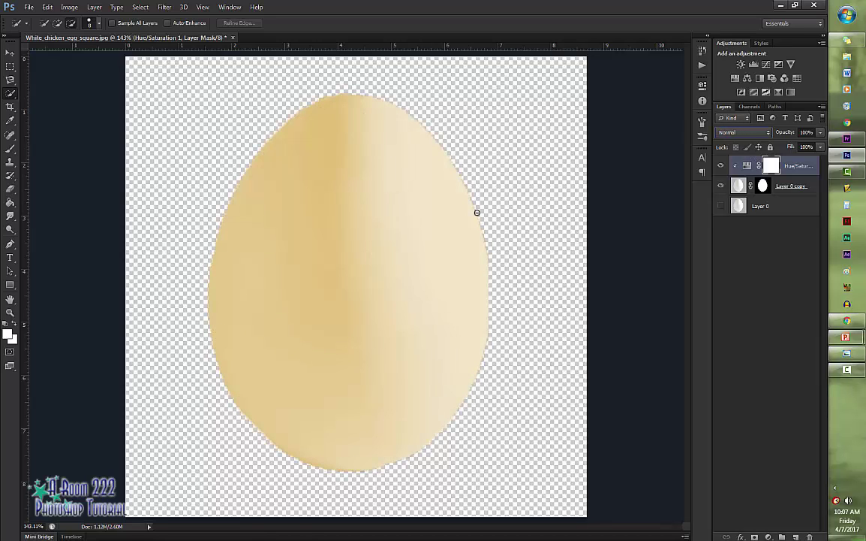
- Set the Hue/Saturation layer's blend mode to Darker Color
key("Down")
key("Down")
key("Down")
key("Down")
key("Down")
key("Down")
- Try a stronger tint with saturation 73 and reset the adjustment by turning off Colorize
left_click(702, 86)
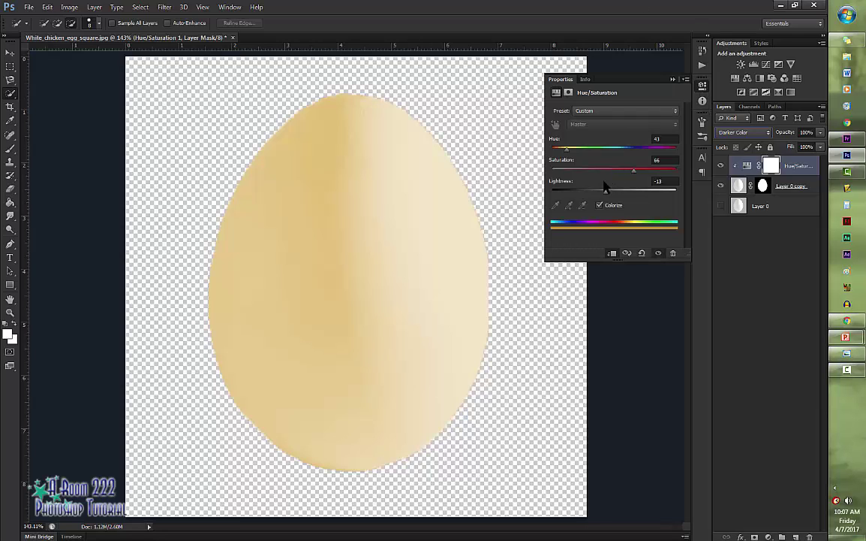
left_click_drag(634, 173, 643, 175)
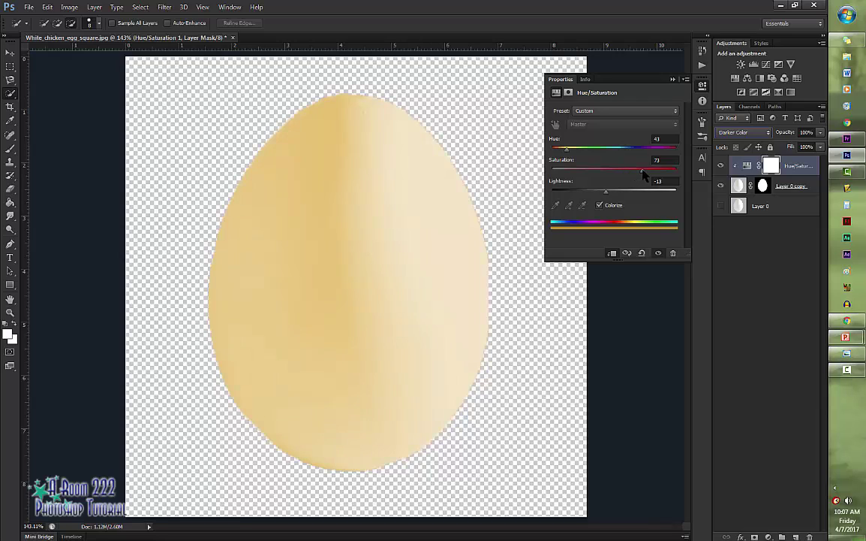
left_click_drag(568, 150, 566, 152)
left_click(599, 205)
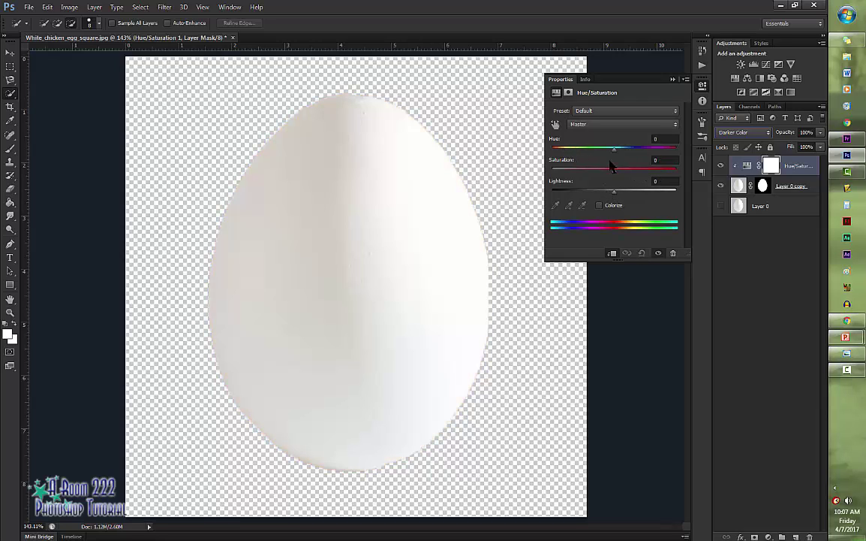
- Turn Colorize on and tint the egg with hue 45, saturation 50 and lightness -21, keeping the Darker Color blend mode
left_click(600, 205)
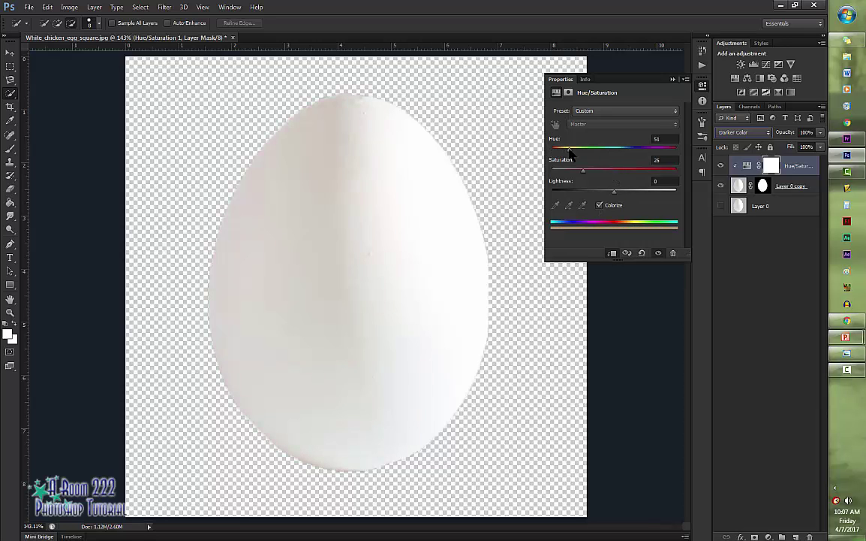
left_click_drag(614, 192, 580, 171)
left_click_drag(565, 149, 568, 149)
mouse_move(602, 193)
left_mouse_down()
mouse_move(638, 192)
mouse_move(597, 192)
left_mouse_up()
key("shift+alt+n")
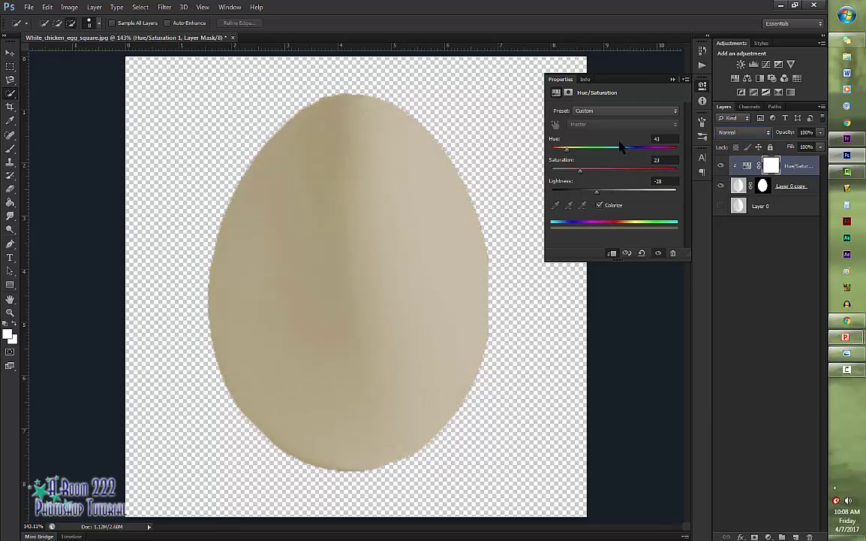
left_click_drag(566, 149, 615, 174)
key("ctrl+alt+z")
key("ctrl+alt+z")
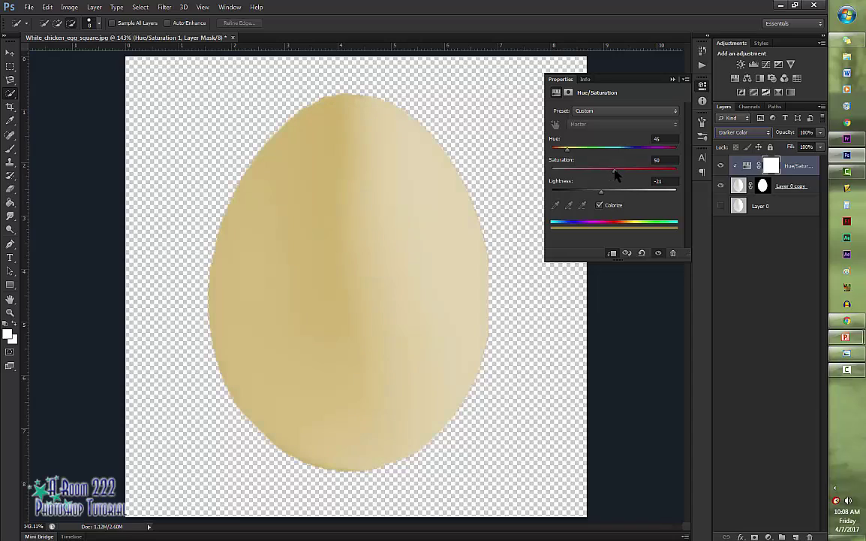
left_click(673, 79)
- Select the whole egg shape on the masked Layer 0 copy with Quick Selection
key("b")
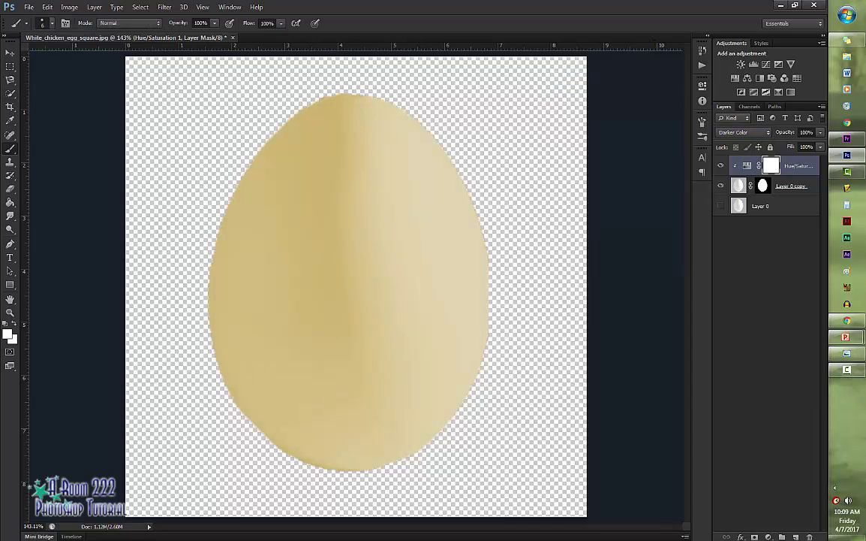
left_click(764, 187)
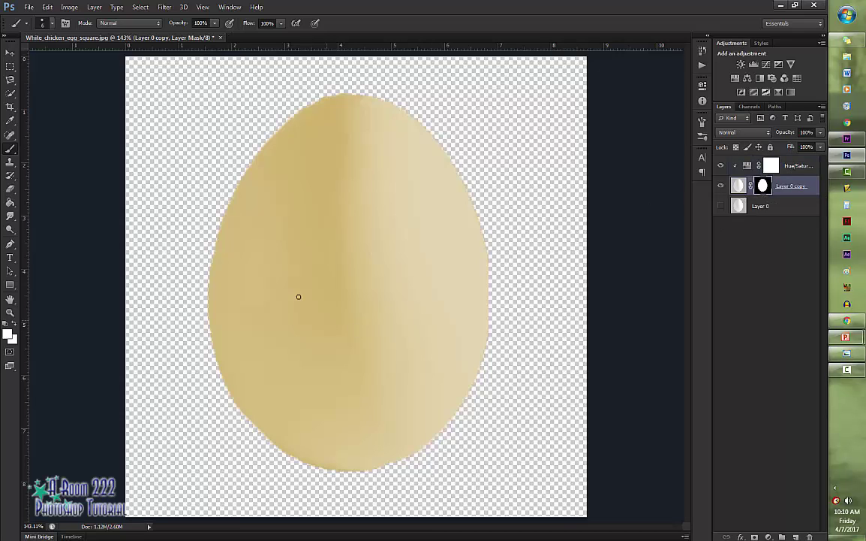
left_click(11, 93)
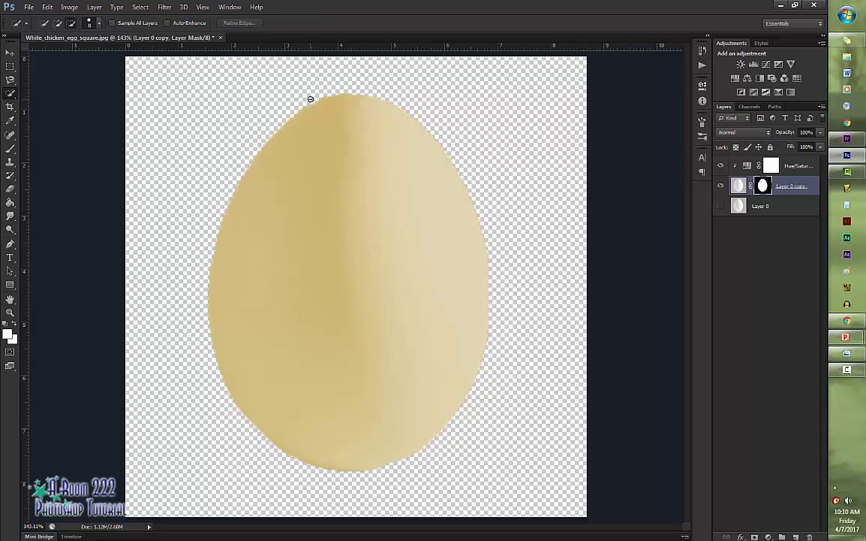
mouse_move(308, 106)
left_mouse_down()
mouse_move(338, 182)
mouse_move(362, 307)
mouse_move(367, 372)
mouse_move(358, 405)
left_mouse_up()
left_click_drag(309, 97, 310, 104)
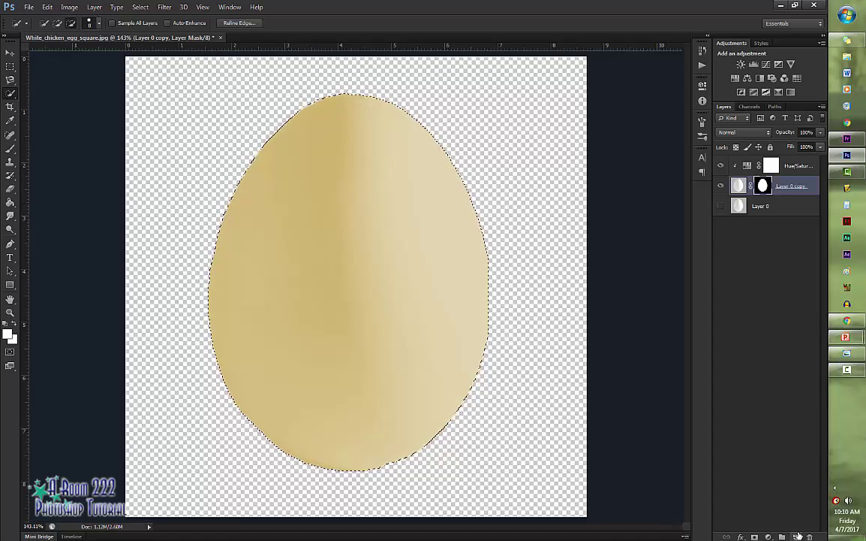
- Add a new layer, move it above the Hue/Saturation layer and release it from the clipping mask
key("ctrl+shift+alt+n")
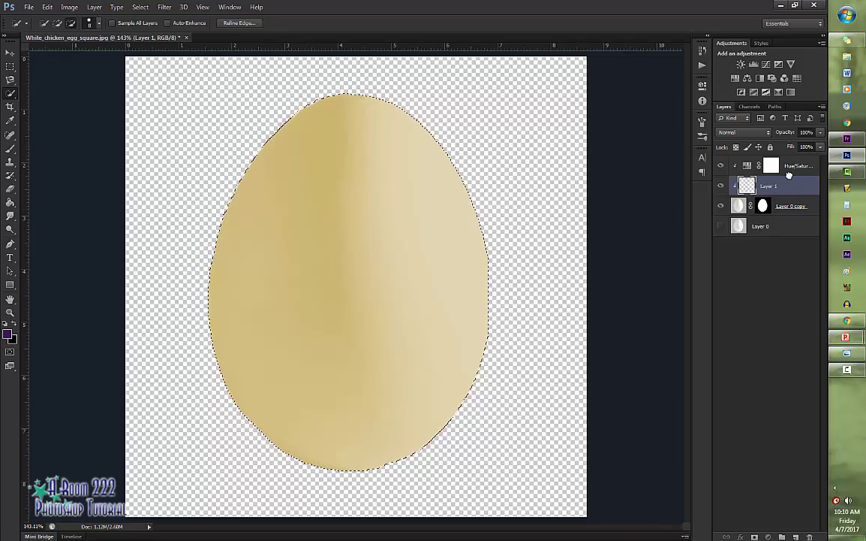
left_click_drag(789, 175, 785, 163)
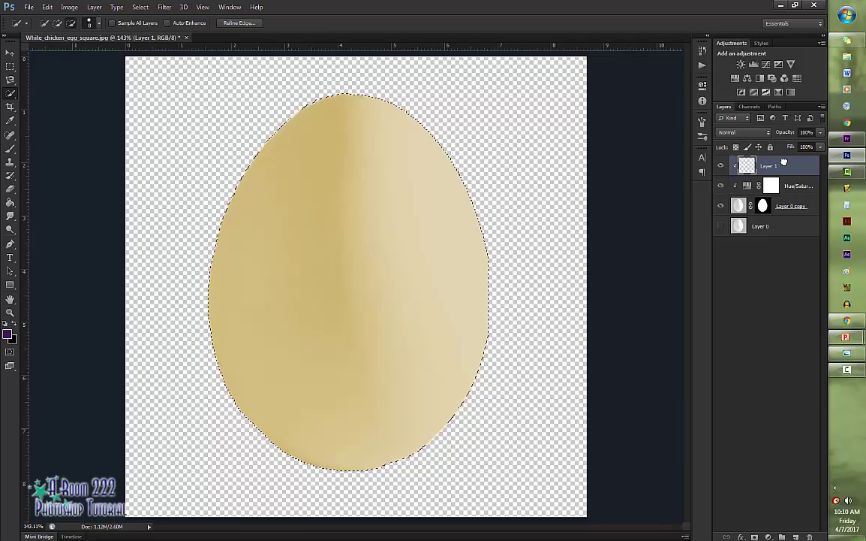
right_click(790, 163)
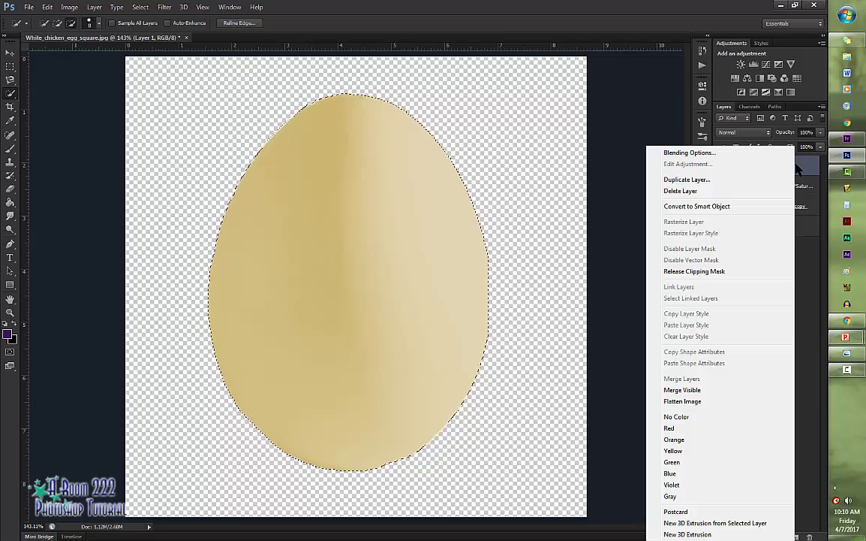
left_click(724, 272)
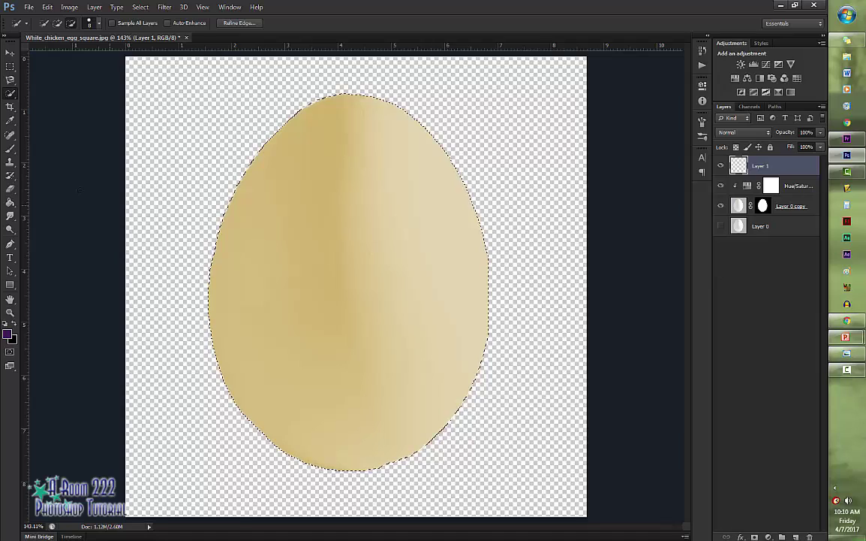
- Try painting two thin dark purple stripes across the egg's upper part with a size 6 brush, and undo them
left_click(11, 148)
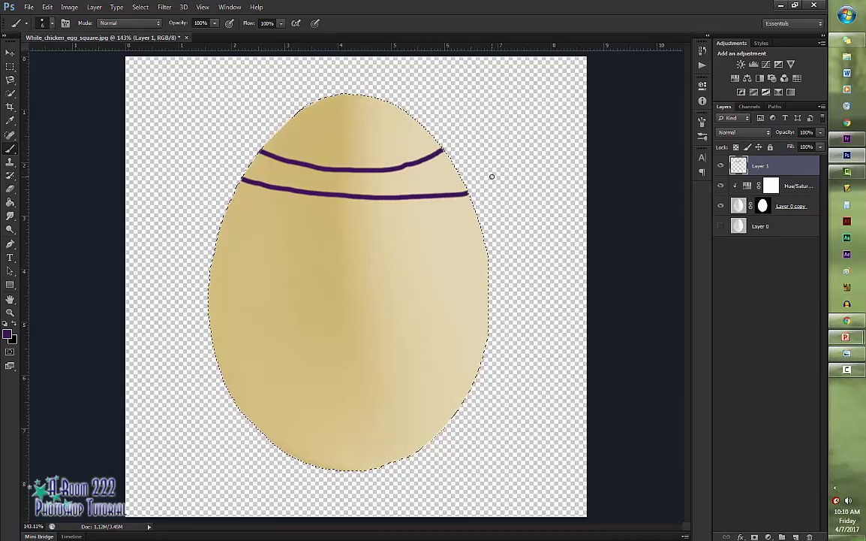
key("ctrl+z")
left_click(47, 7)
left_click(58, 35)
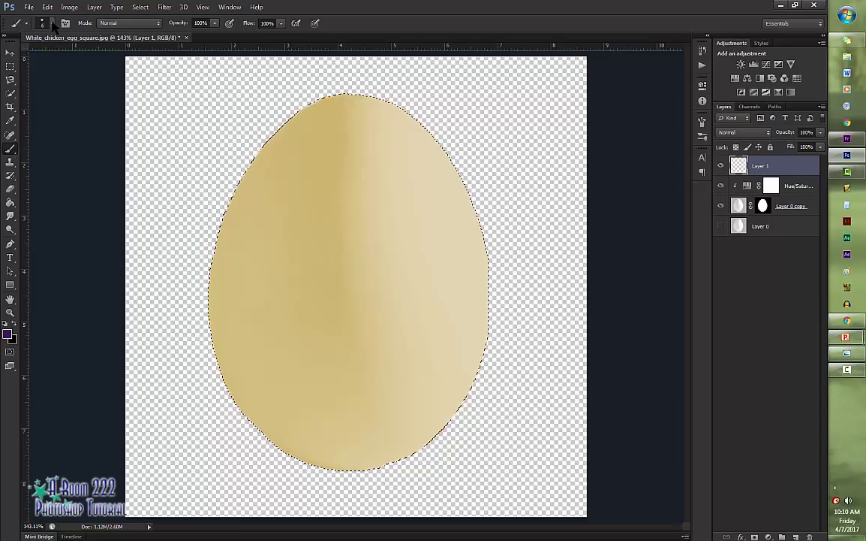
- Paint five curved dark purple stripes across the selected egg on the new layer with a size 30 brush
left_click(52, 23)
left_click(52, 24)
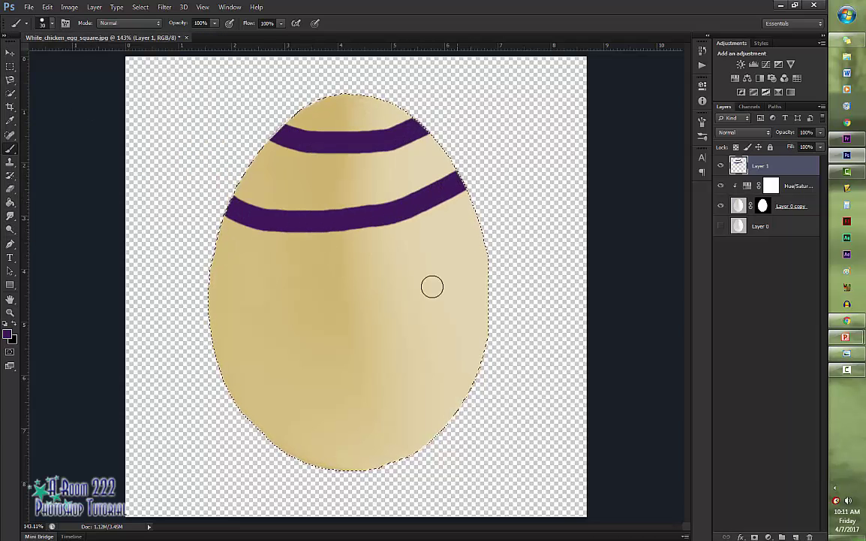
left_click_drag(416, 328, 487, 289)
key("ctrl+z")
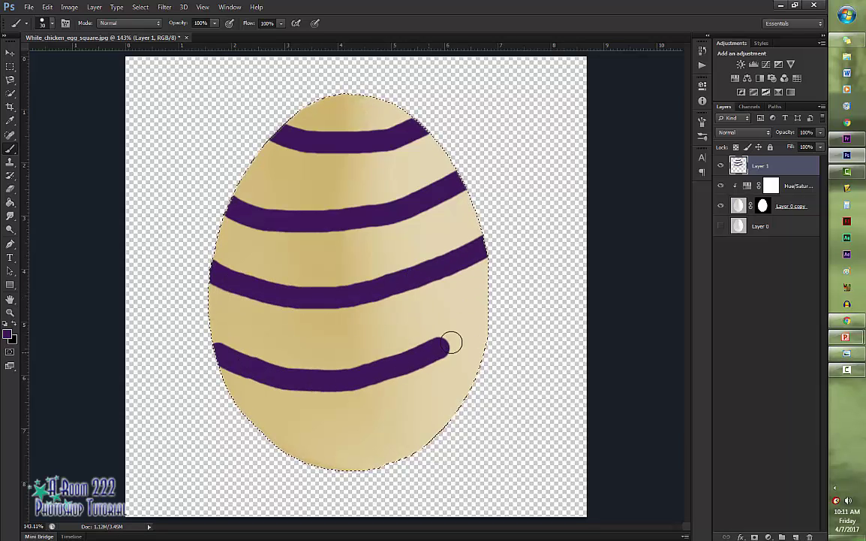
left_click_drag(402, 444, 461, 405)
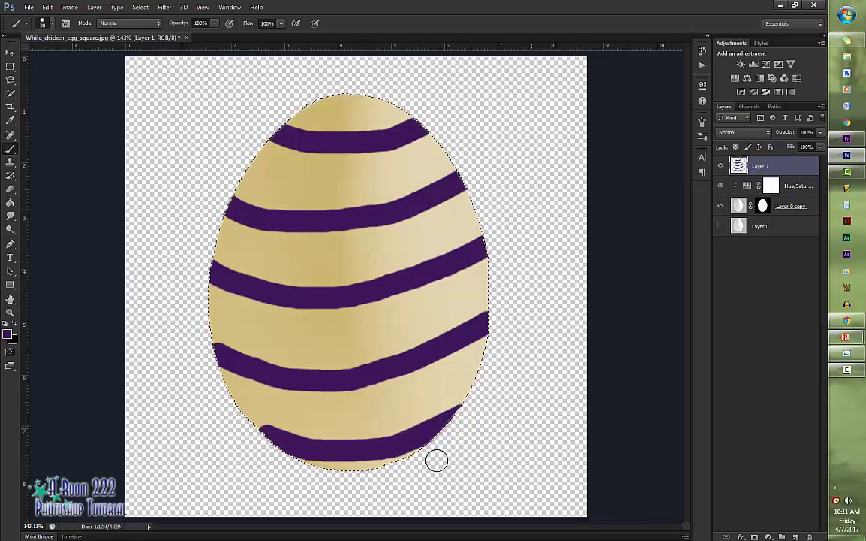
- Choose a soft 35 px brush with 50% hardness and set the foreground color to pink (e75ddf)
left_click(50, 23)
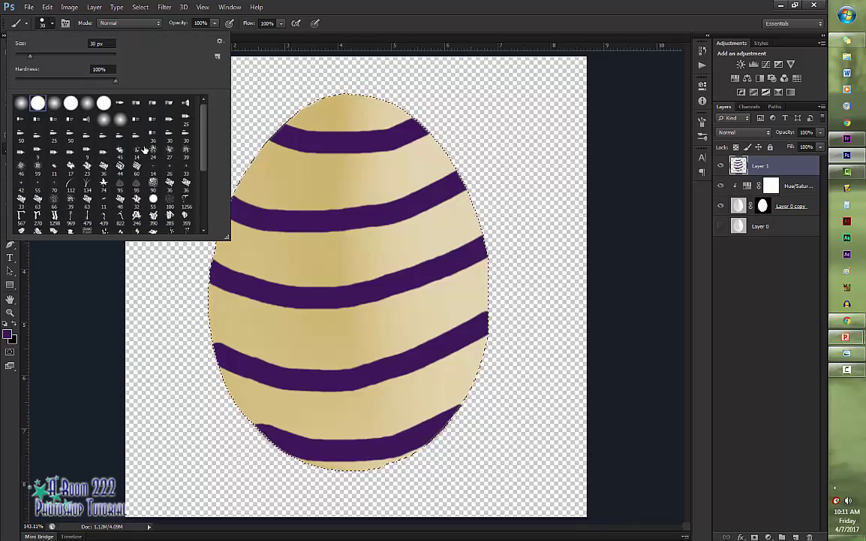
scroll(191, 199, "down", 3)
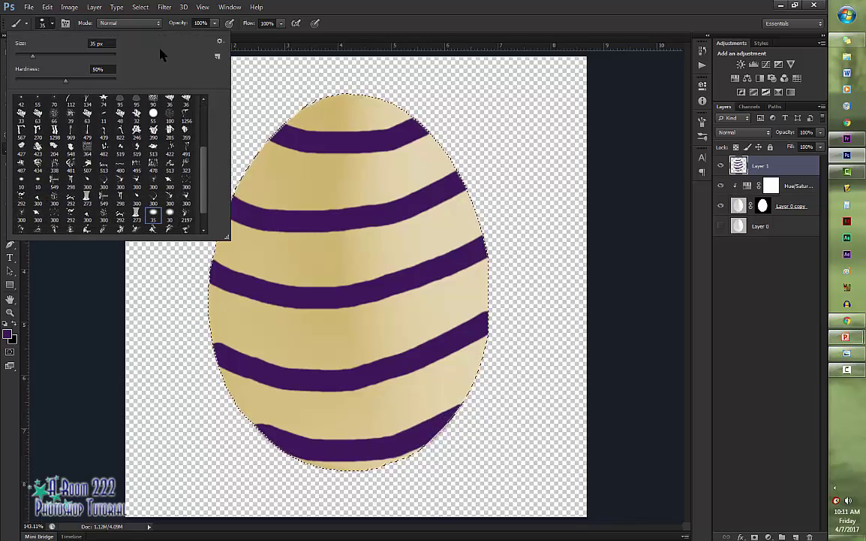
left_click(50, 23)
left_click(8, 334)
mouse_move(539, 323)
left_mouse_down()
mouse_move(540, 429)
mouse_move(539, 314)
left_mouse_up()
left_click(474, 304)
mouse_move(475, 304)
left_mouse_down()
mouse_move(475, 330)
mouse_move(474, 304)
left_mouse_up()
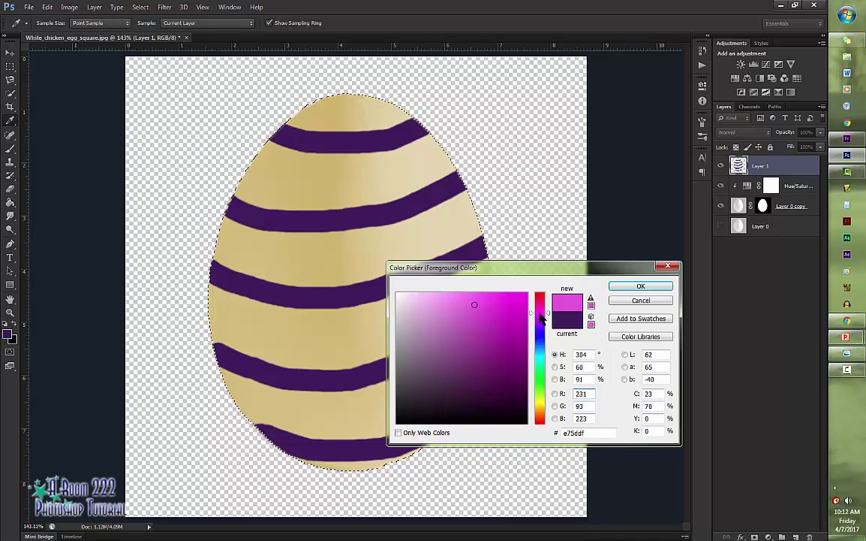
key("Return")
- Undo the small pink test dabs, enlarge the brush to 60 px, and paint pink spots in alternate bands between the purple stripes
key("ctrl+alt+z")
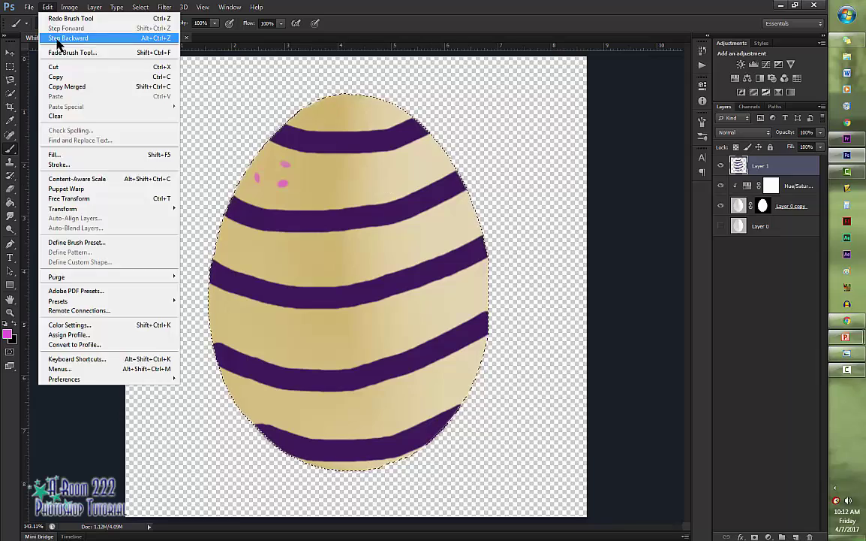
key("bracketright")
key("bracketright")
key("bracketright")
key("bracketright")
key("ctrl+alt+z")
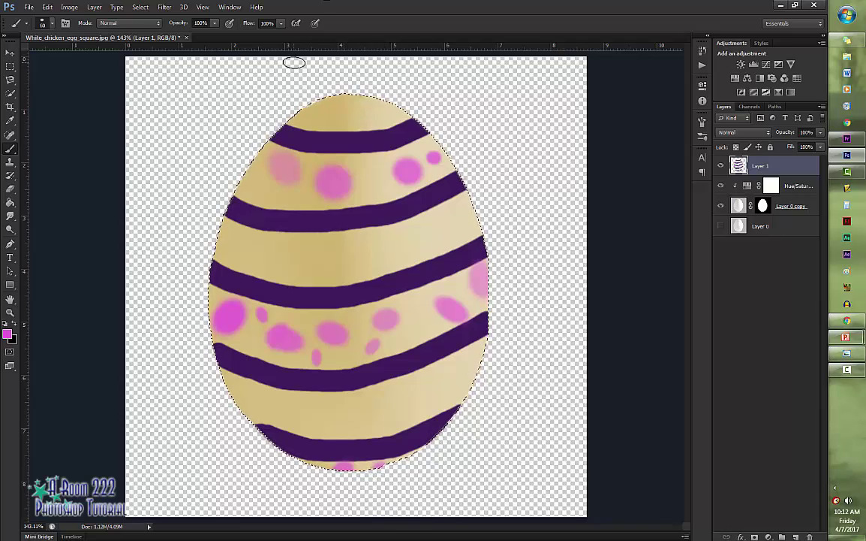
- Dab light green (a6f69e) texture with the 39 px spatter brush across the egg's top and the two bands without pink spots
left_click(51, 23)
left_click(185, 153)
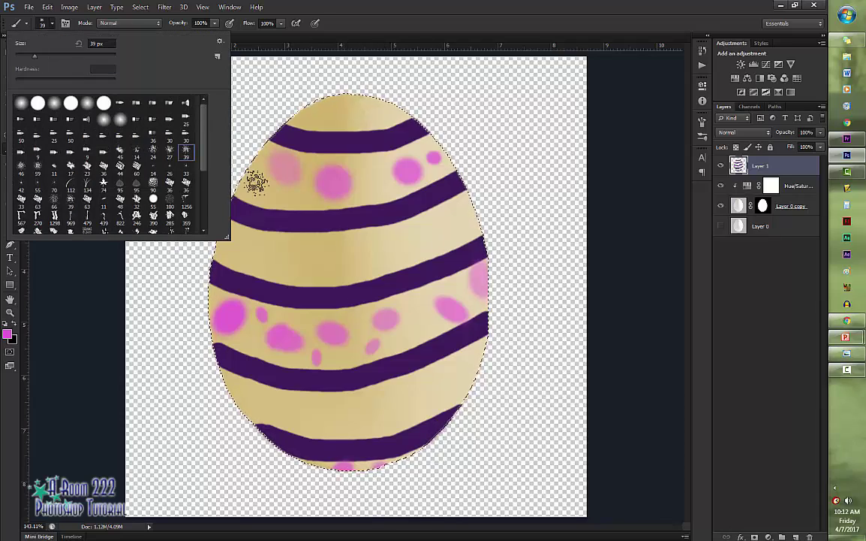
left_click(8, 334)
left_click(538, 380)
left_click(443, 296)
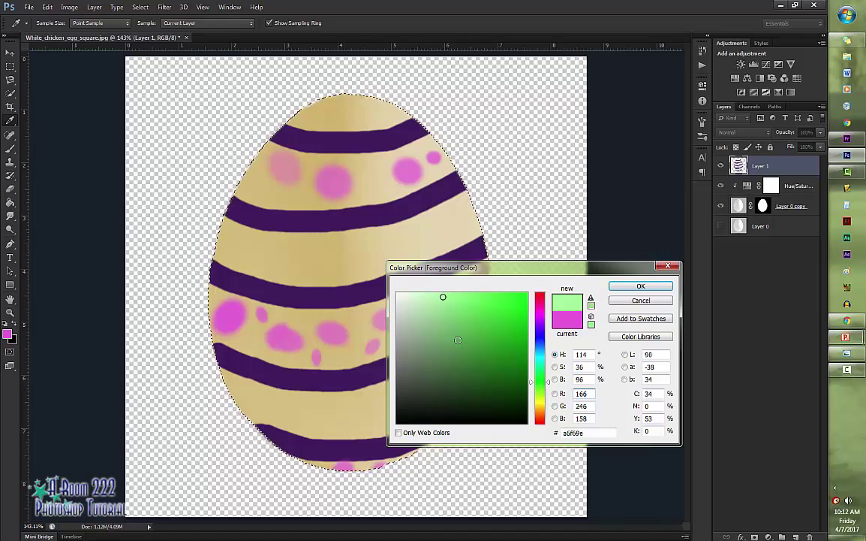
left_click(642, 286)
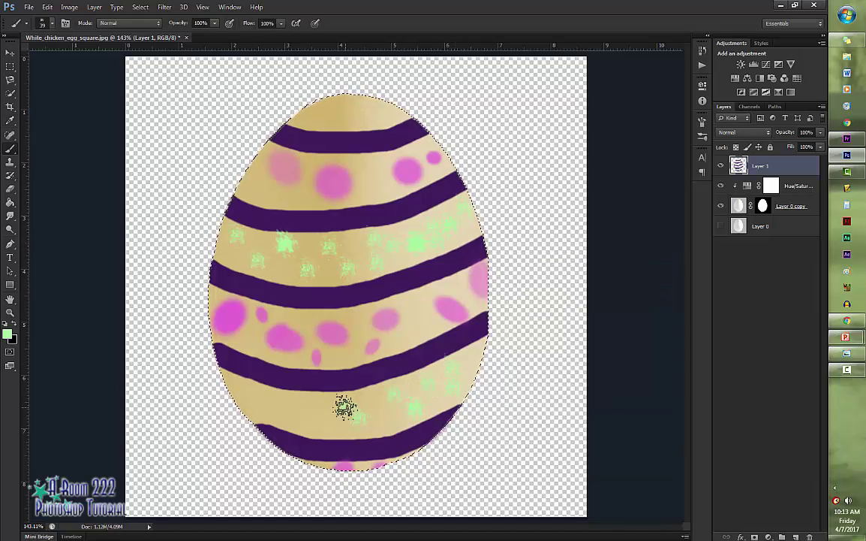
left_click(333, 111)
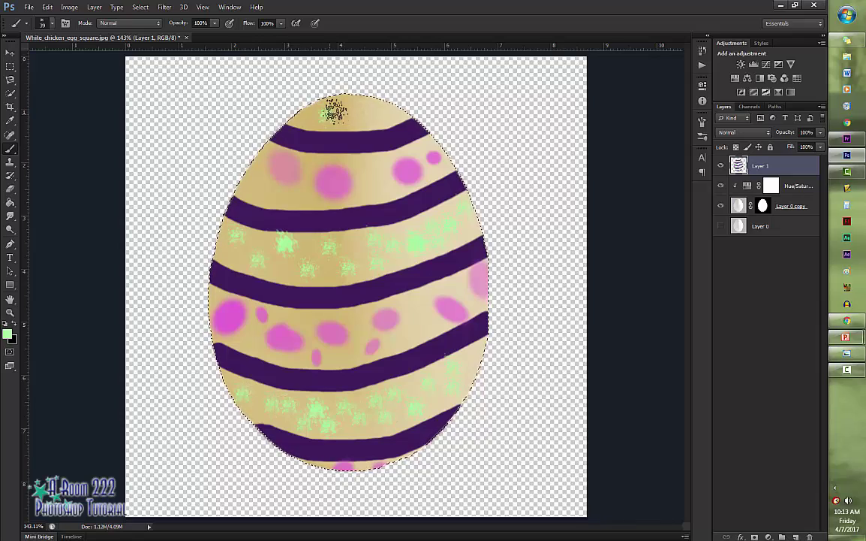
left_click_drag(354, 108, 308, 113)
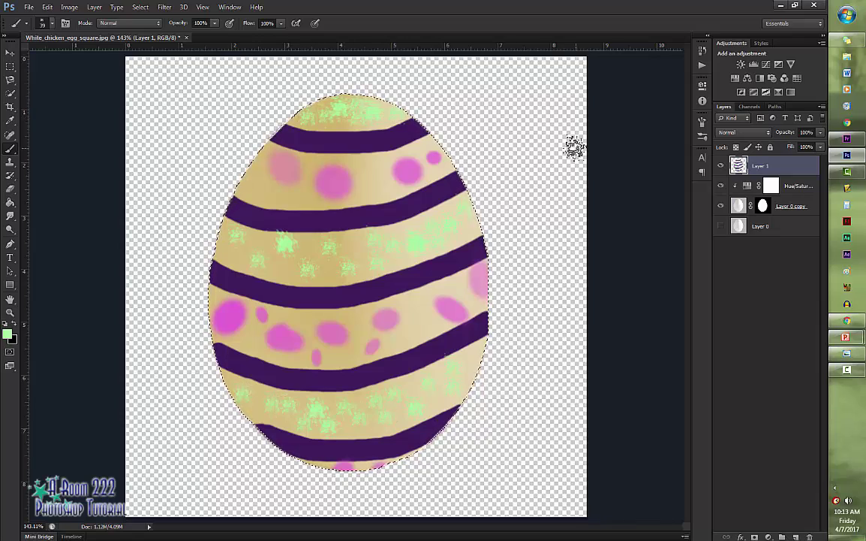
- Scatter maple leaves over the whole egg using the 74 px maple leaf brush with an orange foreground color
left_click(43, 22)
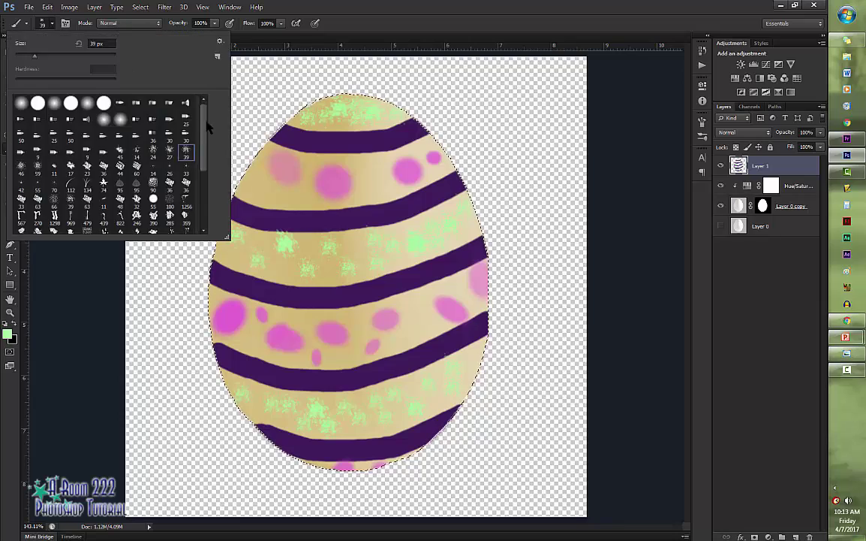
scroll(203, 128, "down", 3)
left_click(6, 335)
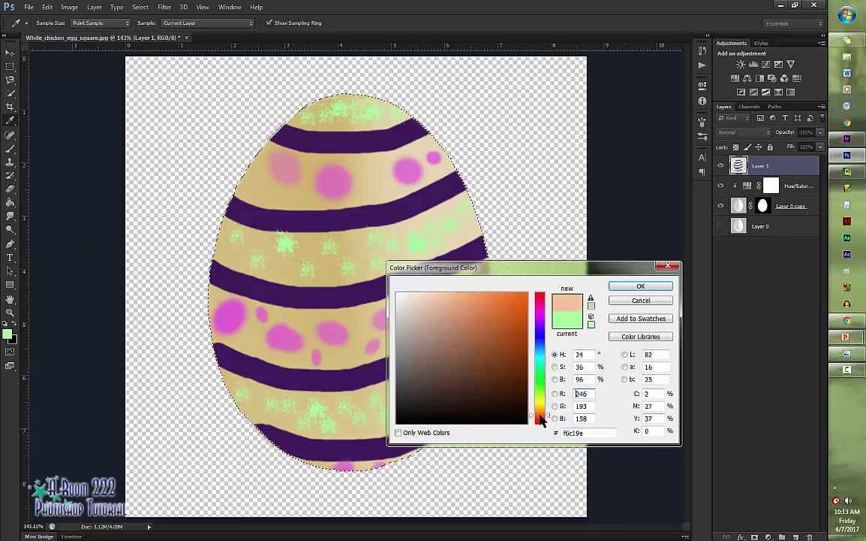
left_click(509, 349)
left_click(639, 286)
left_click(252, 181)
left_click(252, 234)
mouse_move(304, 196)
left_mouse_down()
mouse_move(369, 170)
mouse_move(429, 236)
mouse_move(358, 321)
mouse_move(244, 329)
mouse_move(397, 429)
left_mouse_up()
mouse_move(321, 108)
left_mouse_down()
mouse_move(499, 363)
mouse_move(584, 343)
left_mouse_up()
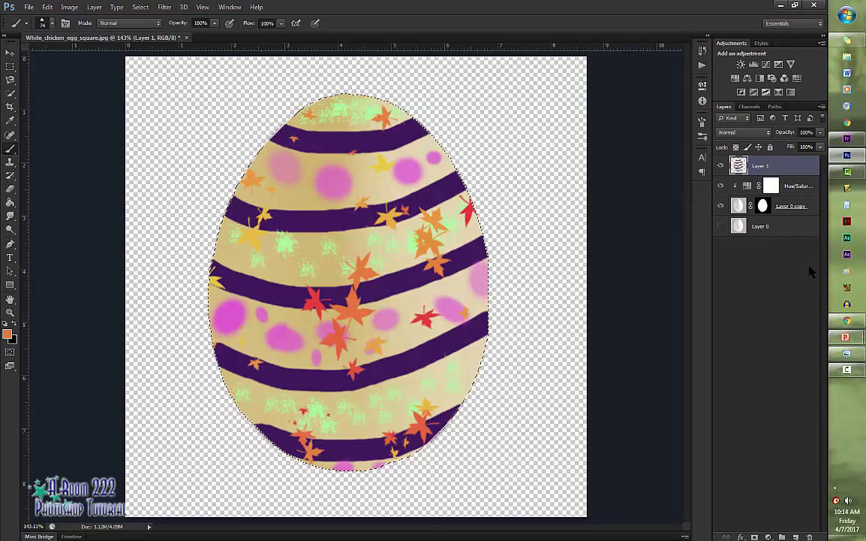
- Make the Layer 0 copy mask active, show the original Layer 0 behind the egg, and deselect the egg
left_click(764, 209)
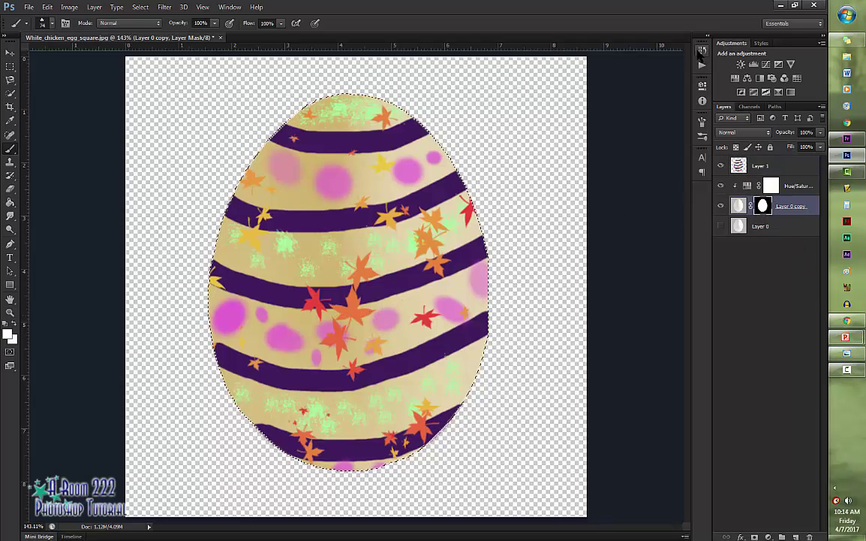
left_click(702, 86)
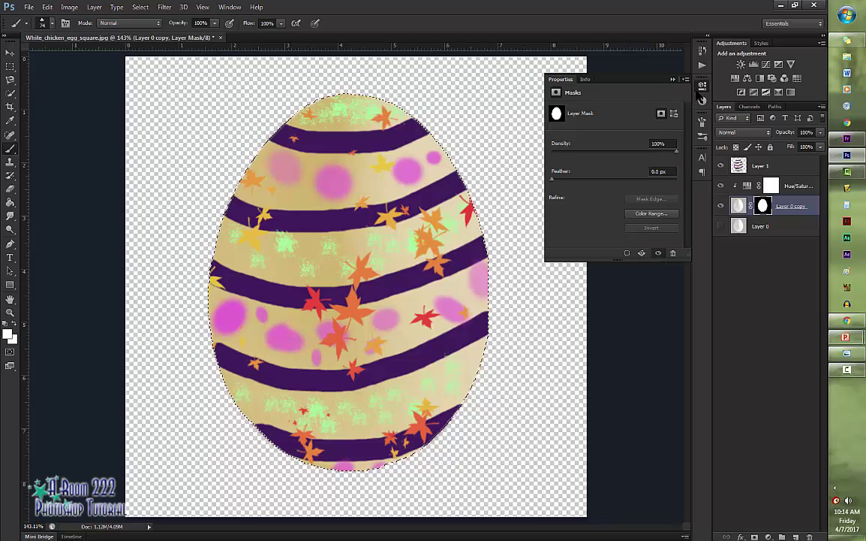
left_click(721, 227)
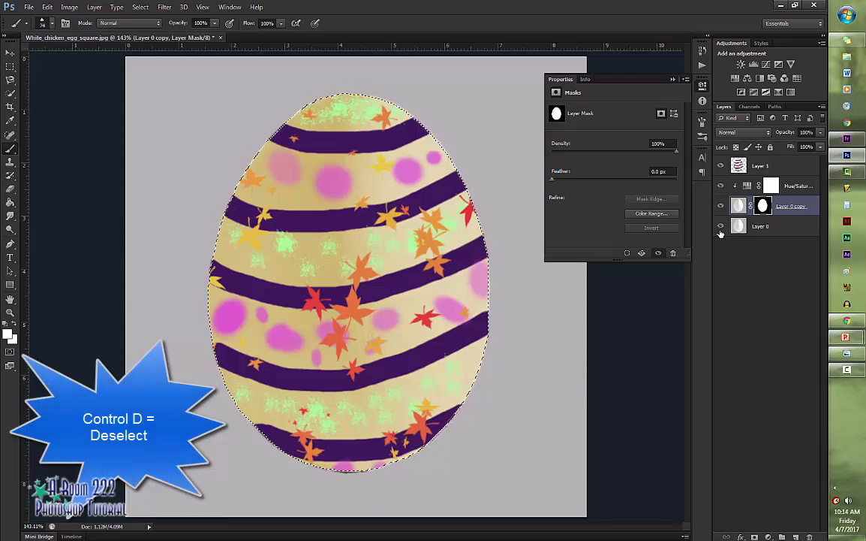
key("ctrl+d")
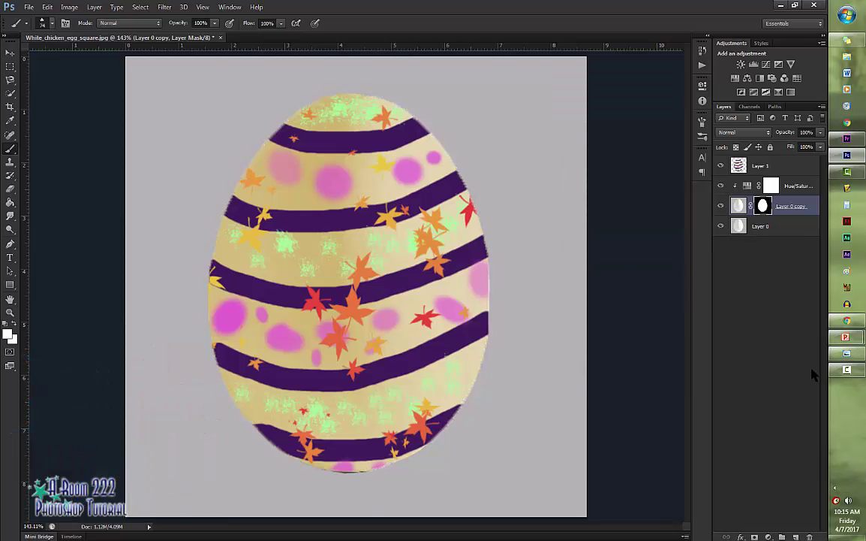
- Refine the edge of the Layer 0 copy mask with Smooth 32, Feather 0 px, Contrast 33% and Shift Edge +61%
key("ctrl+plus")
key("ctrl+plus")
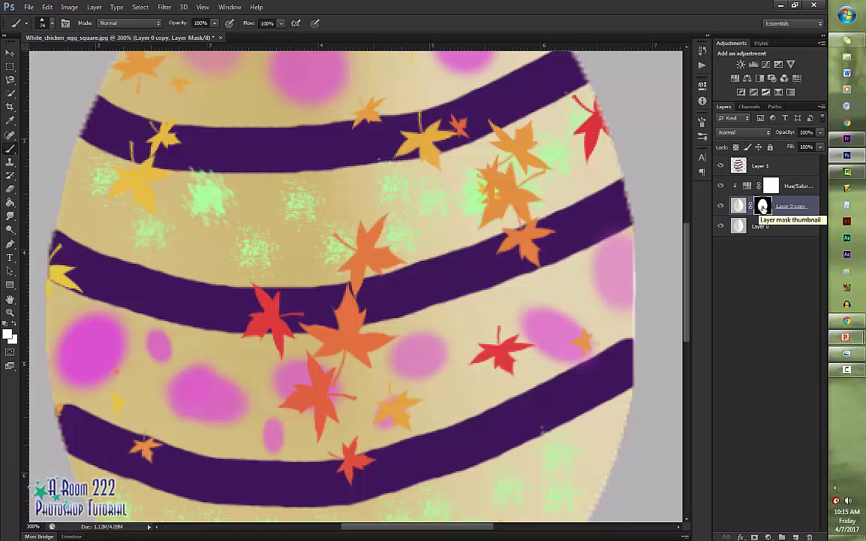
left_click(702, 85)
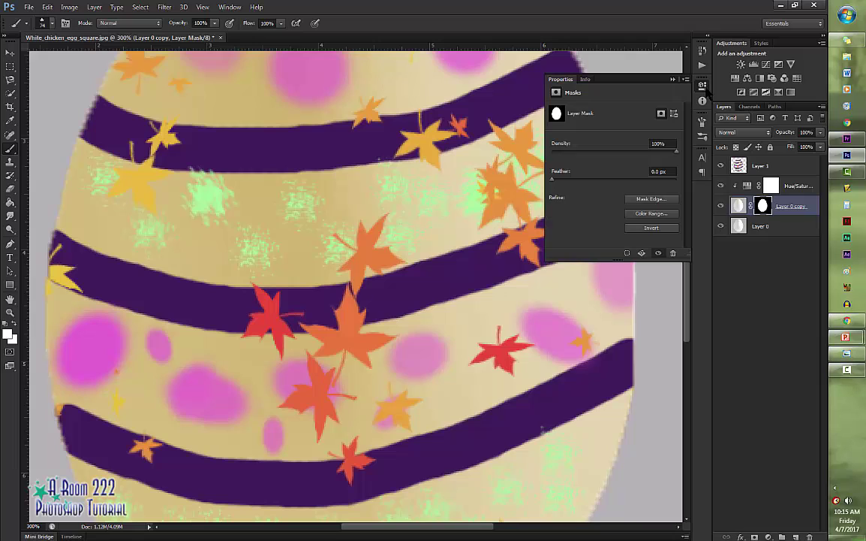
left_click(660, 201)
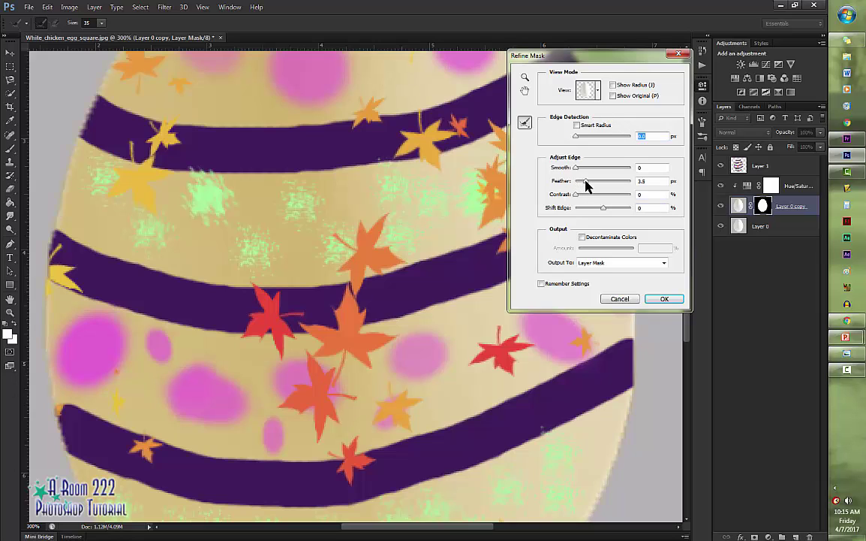
left_click_drag(576, 185, 575, 184)
left_click_drag(576, 194, 612, 212)
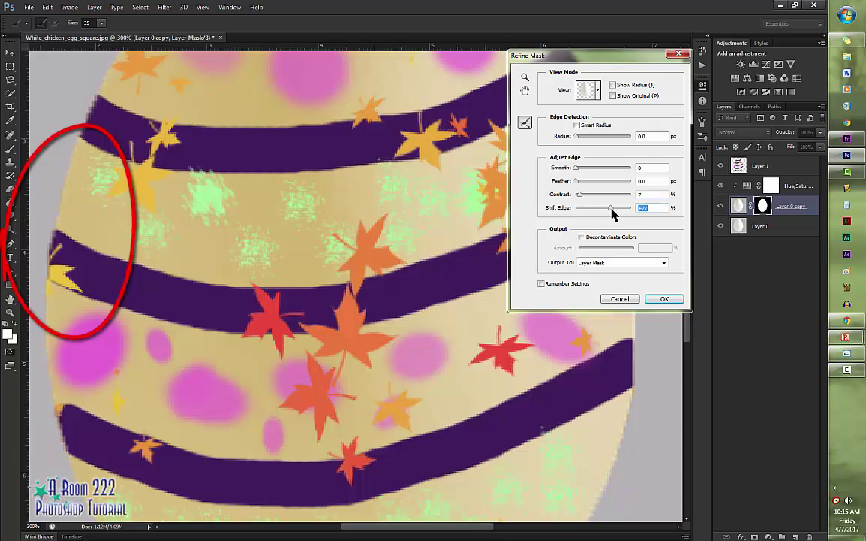
left_click_drag(576, 168, 590, 169)
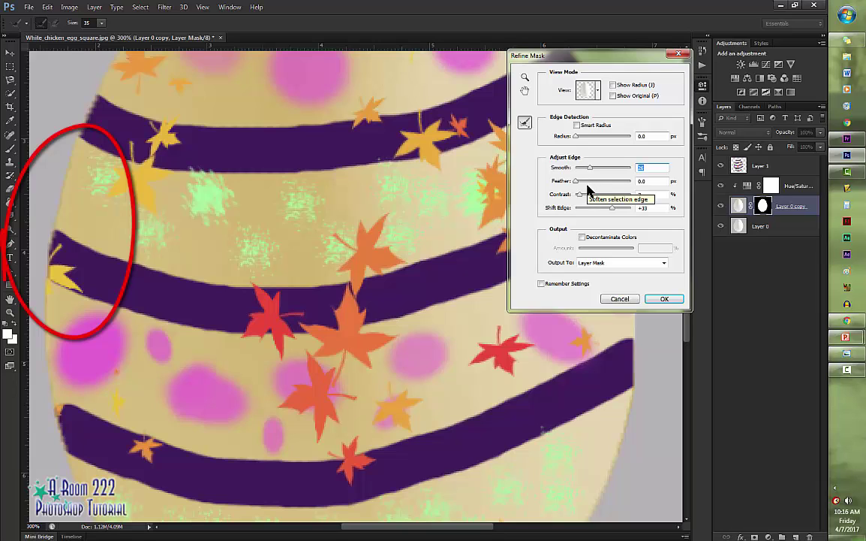
left_click_drag(579, 194, 620, 208)
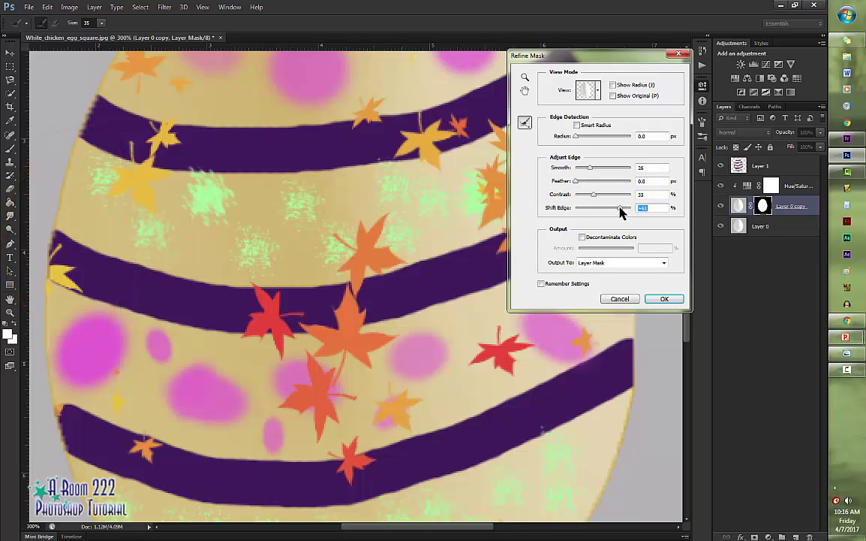
mouse_move(590, 168)
left_mouse_down()
mouse_move(601, 172)
mouse_move(593, 171)
left_mouse_up()
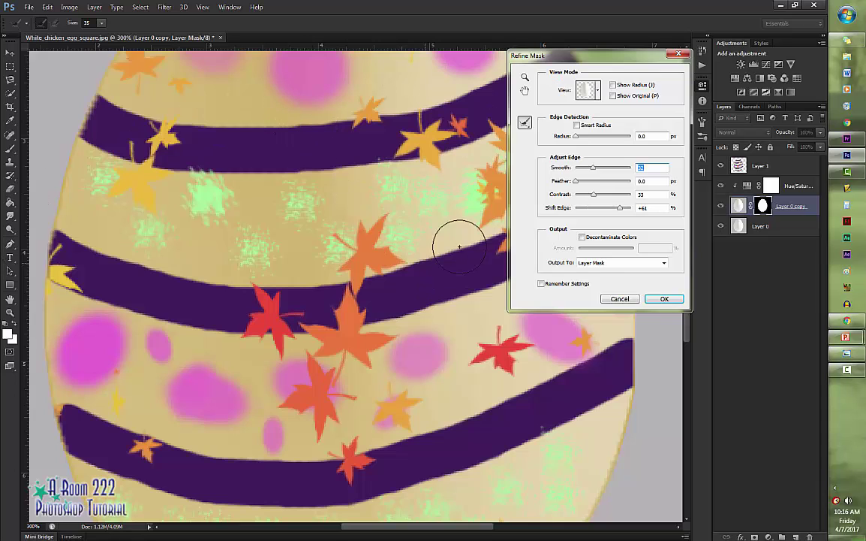
left_click(665, 299)
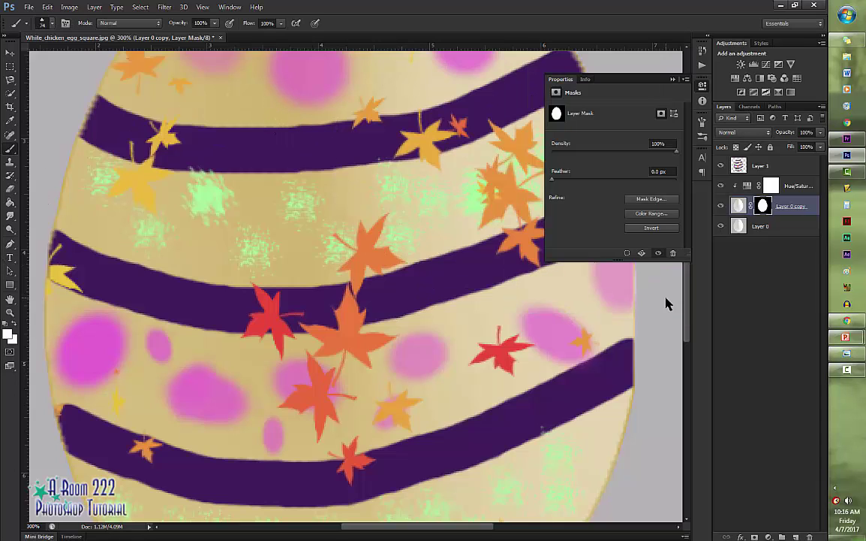
key("ctrl+0")
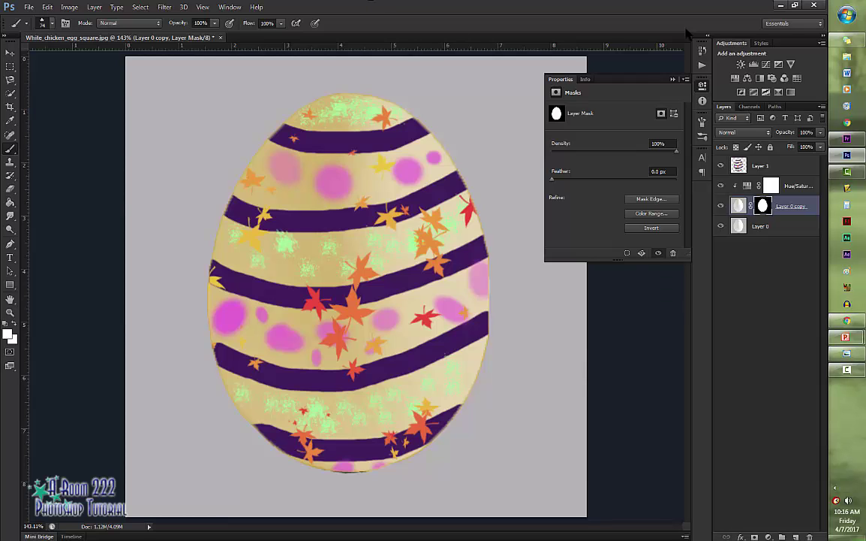
left_click(673, 79)
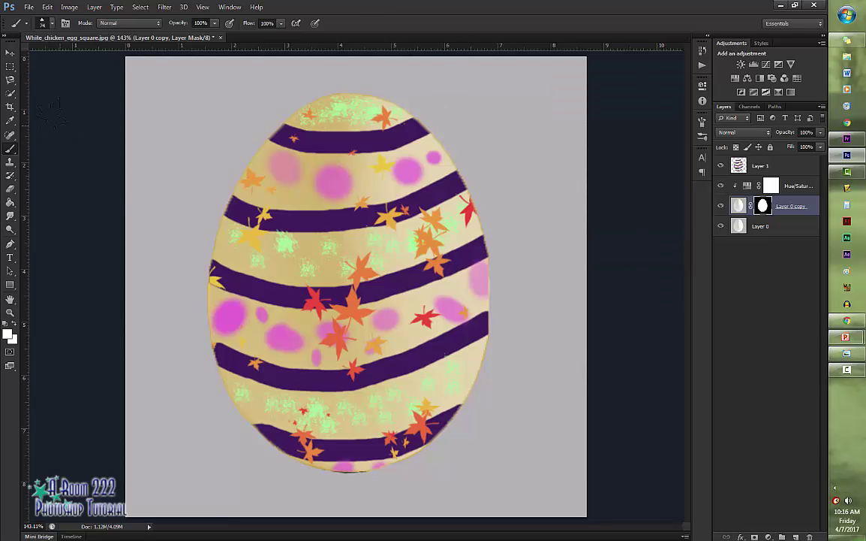
- Add the orange text "Happy" in 18 pt Honey Script Light on a new layer above Layer 1, near the canvas's upper-left corner
left_click(11, 258)
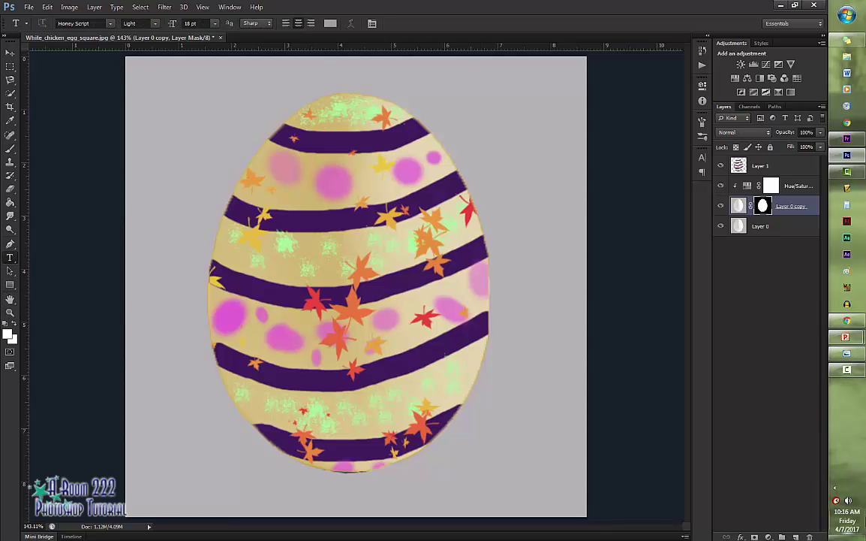
left_click(778, 169)
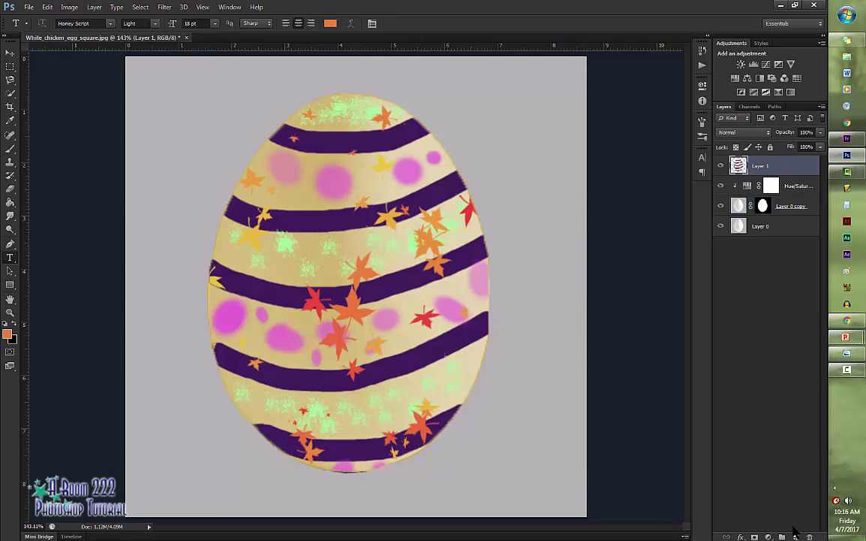
key("ctrl+shift+alt+n")
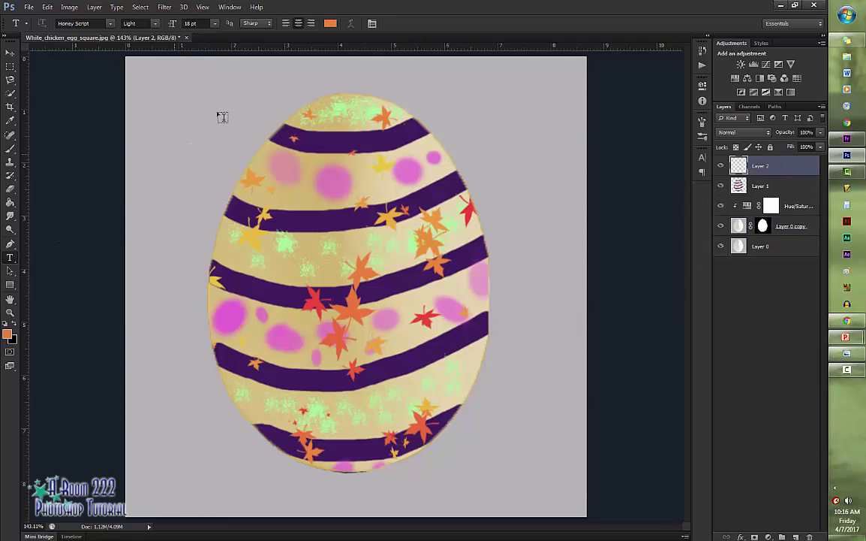
left_click(155, 109)
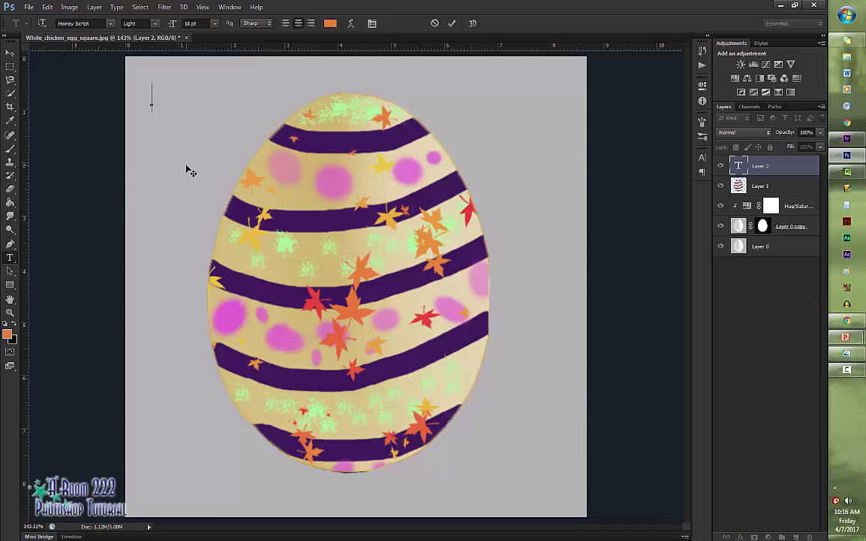
type("Happy")
key("ctrl+Return")
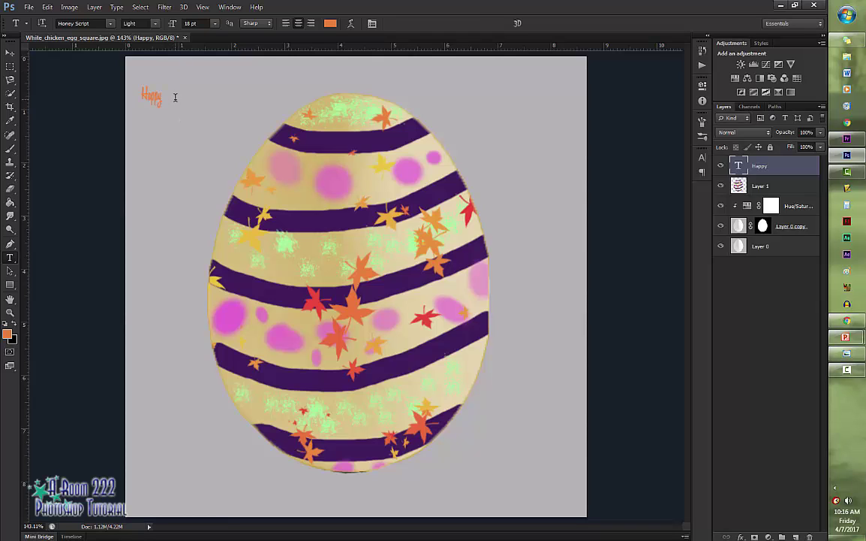
- Transform the "Happy" text: scale it proportionally to about 355%, rotate it about -21° and place it near the canvas's upper-left corner
key("ctrl+t")
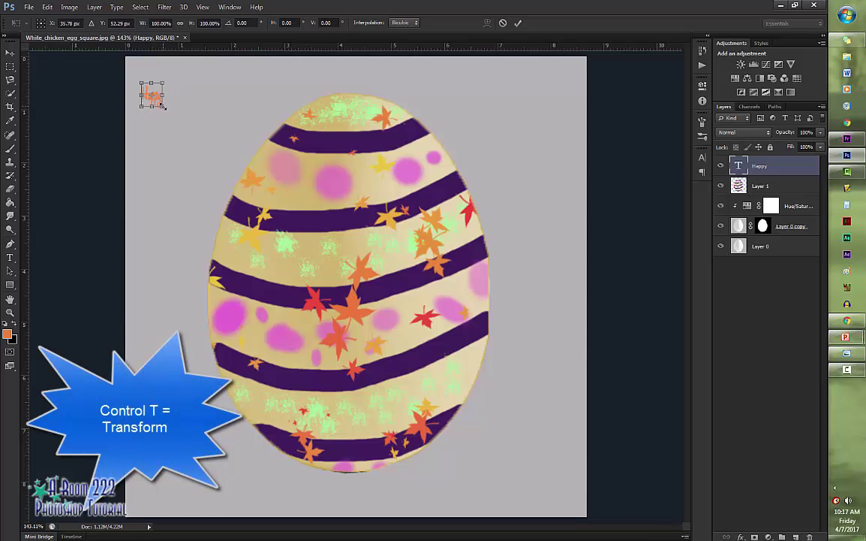
left_click_drag(163, 106, 254, 133)
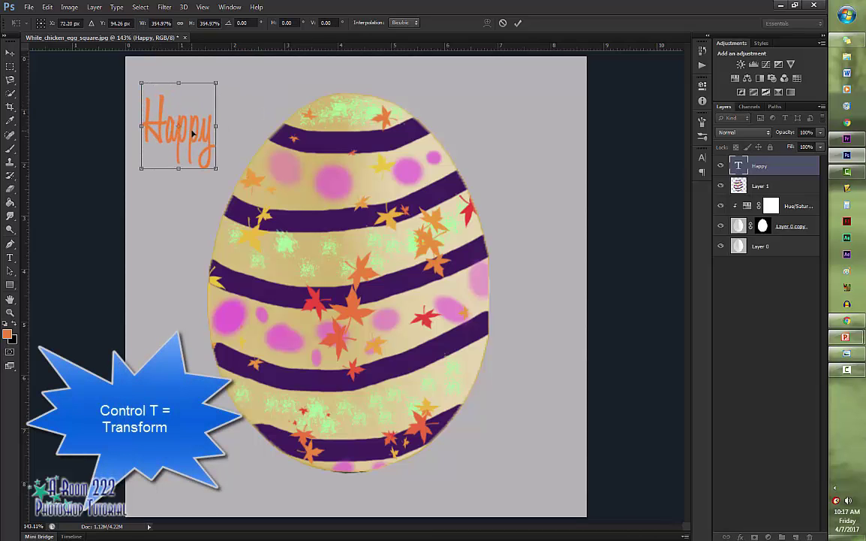
left_click_drag(192, 132, 246, 81)
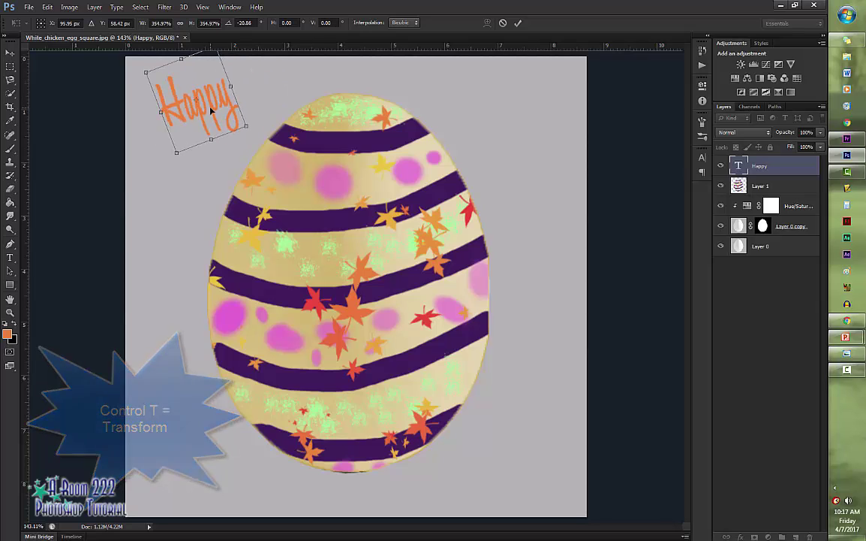
left_click_drag(209, 108, 188, 109)
key("Return")
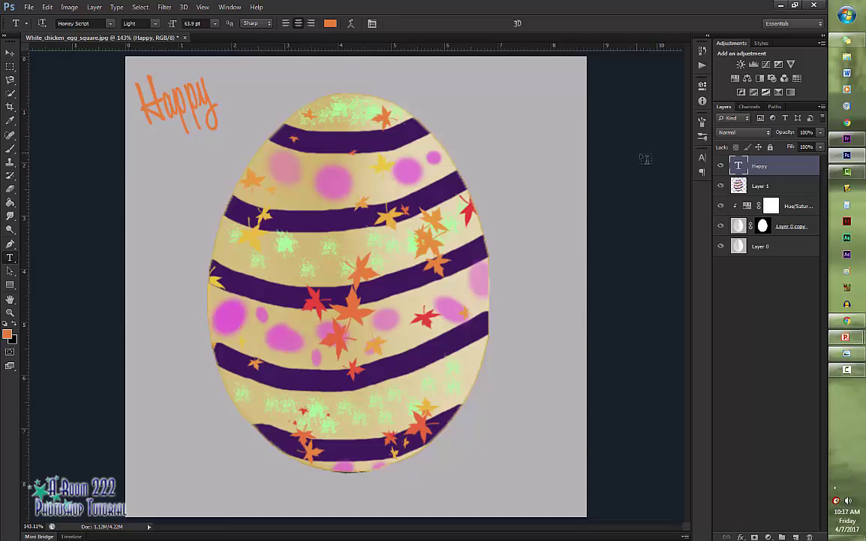
- Add a 2 px outside stroke in dark purple #320740 to the "Happy" text layer
double_click(776, 165)
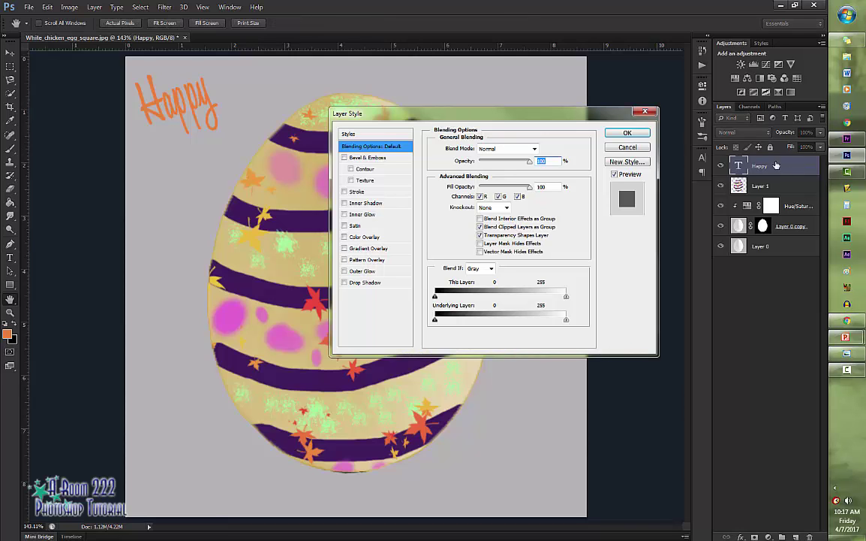
left_click(343, 192)
left_click(355, 192)
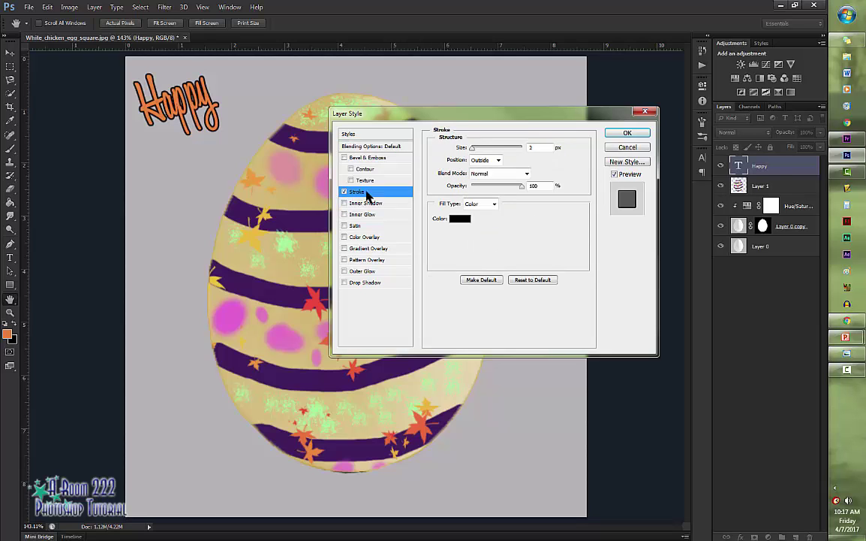
left_click(461, 218)
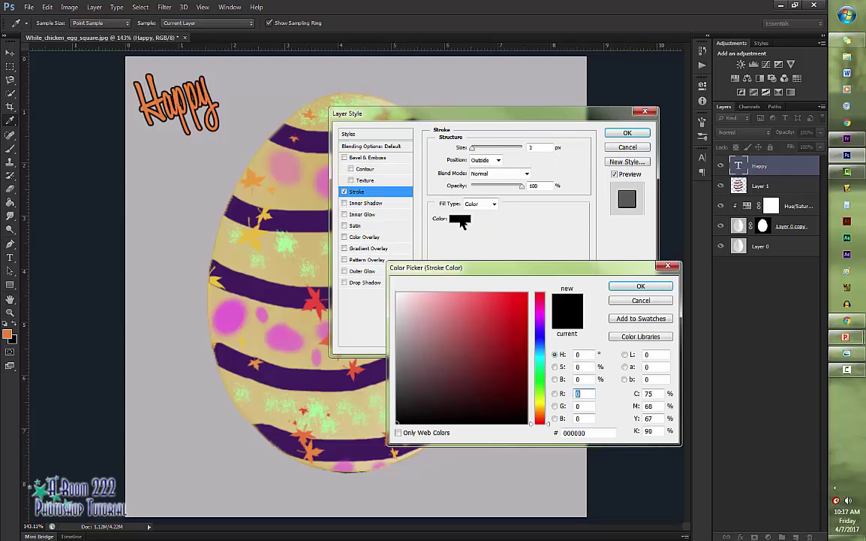
left_click(541, 320)
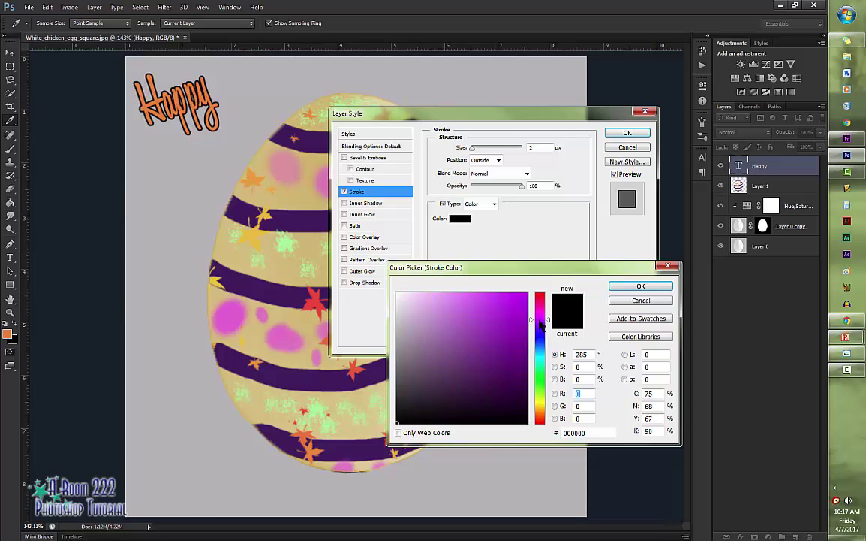
left_click(515, 373)
left_click(514, 390)
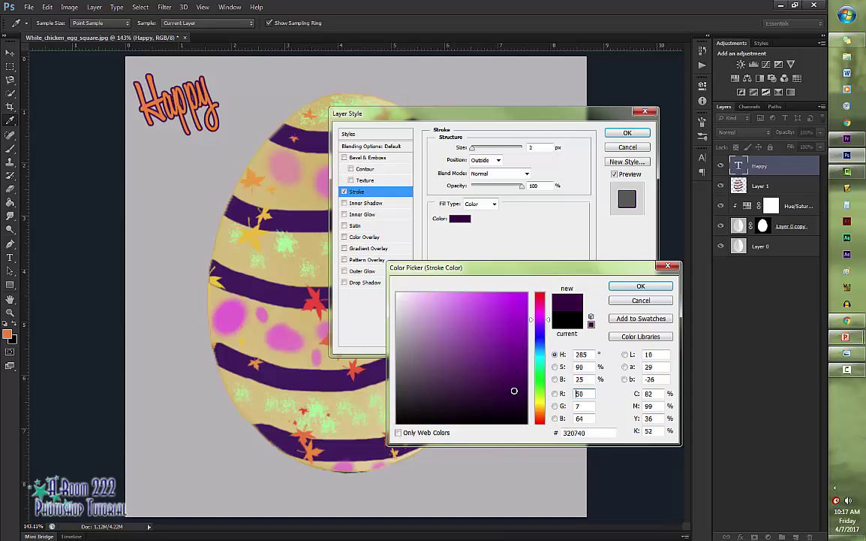
left_click(653, 287)
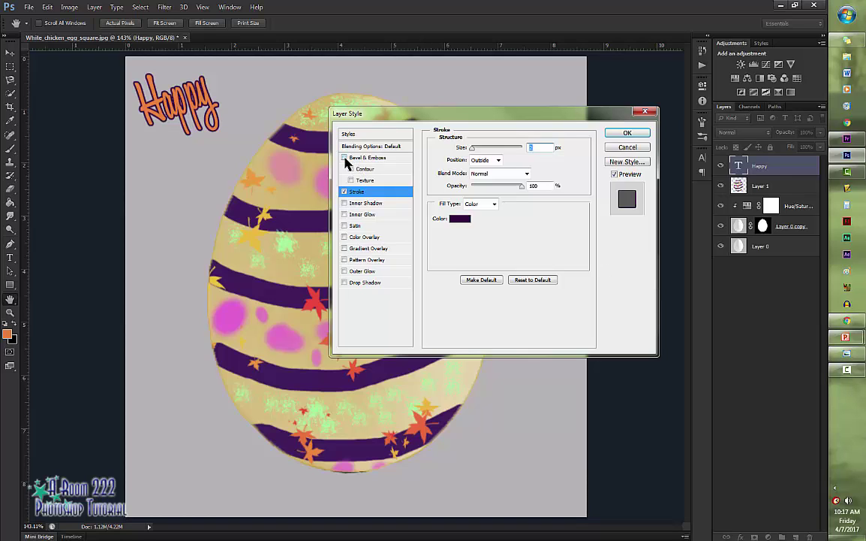
- Give the "Happy" layer a Smooth Inner Bevel with size 0 px and soften 1 px, and apply the layer style
left_click(367, 157)
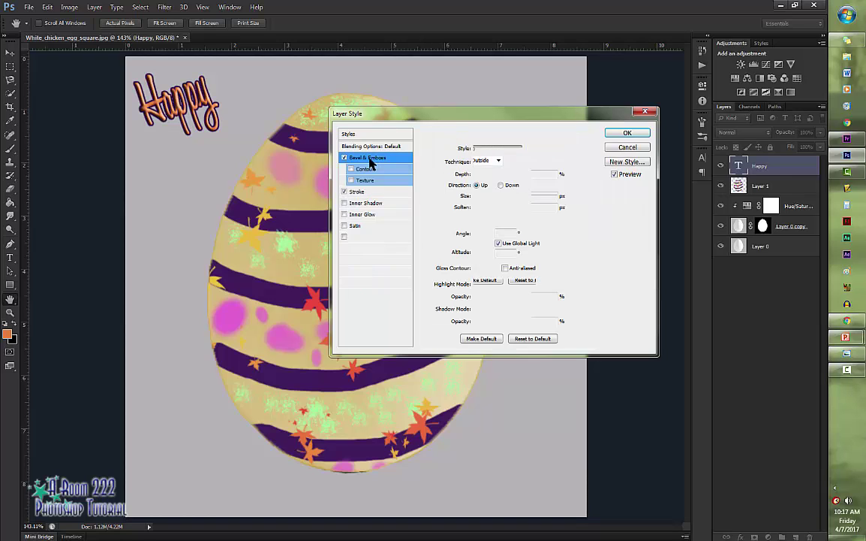
left_click_drag(477, 196, 470, 199)
key("shift+Tab")
key("shift+Tab")
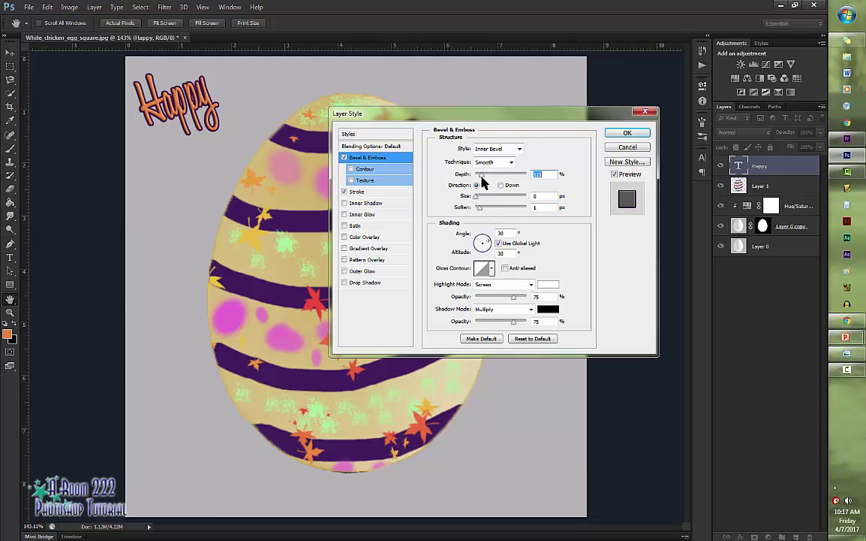
key("Tab")
key("Tab")
key("Tab")
left_click(625, 135)
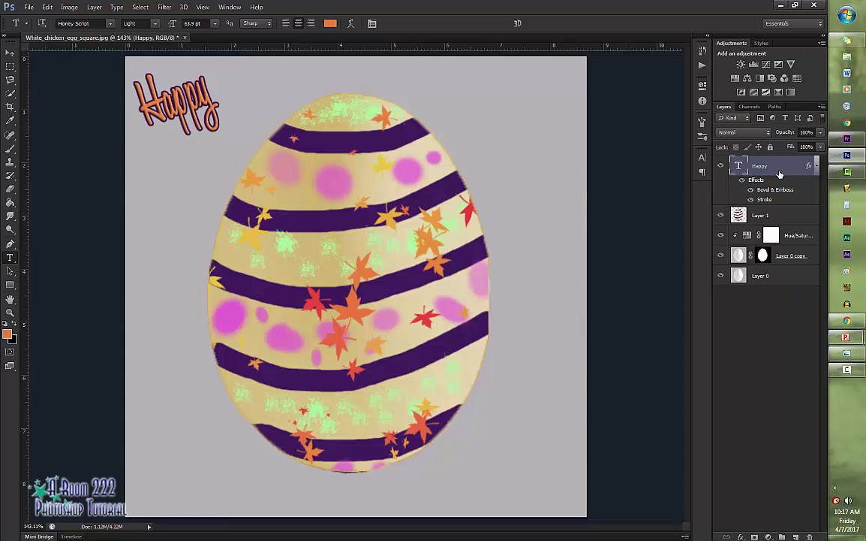
- Duplicate the "Happy" text layer and place the copy directly below the original word
key("ctrl+j")
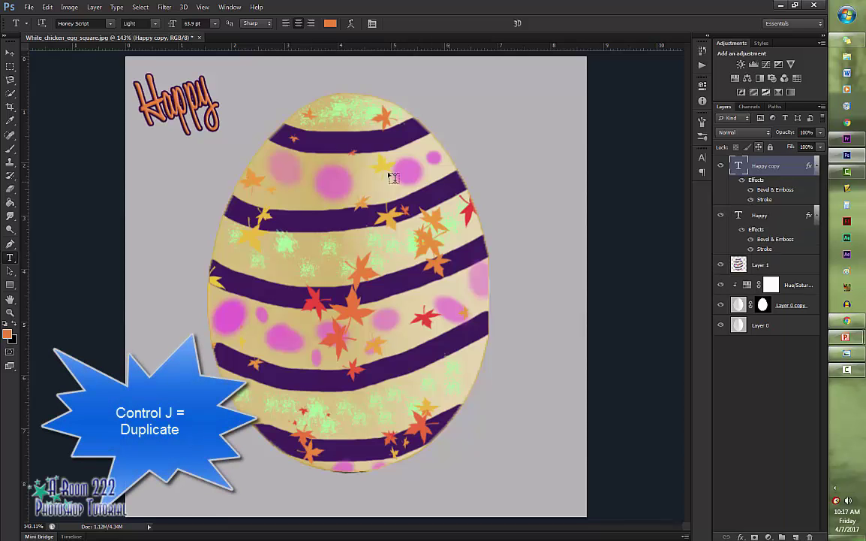
key("ctrl+t")
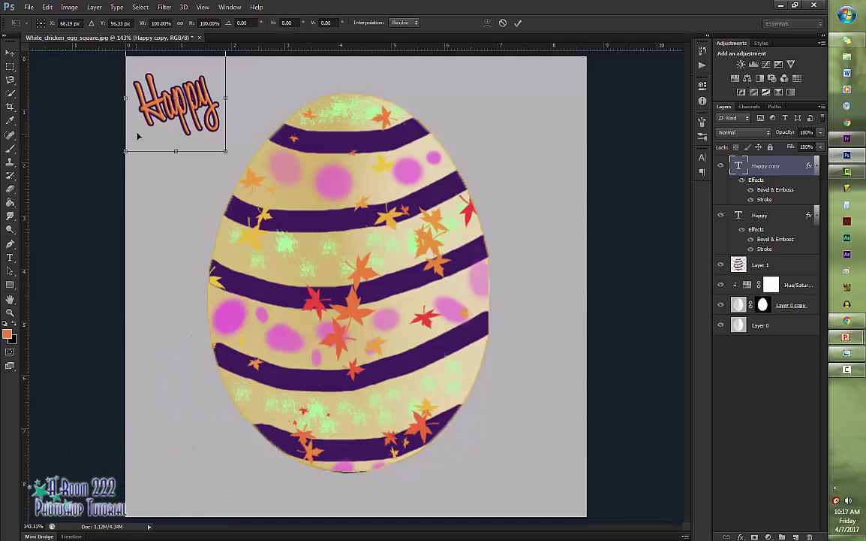
left_click_drag(183, 115, 185, 172)
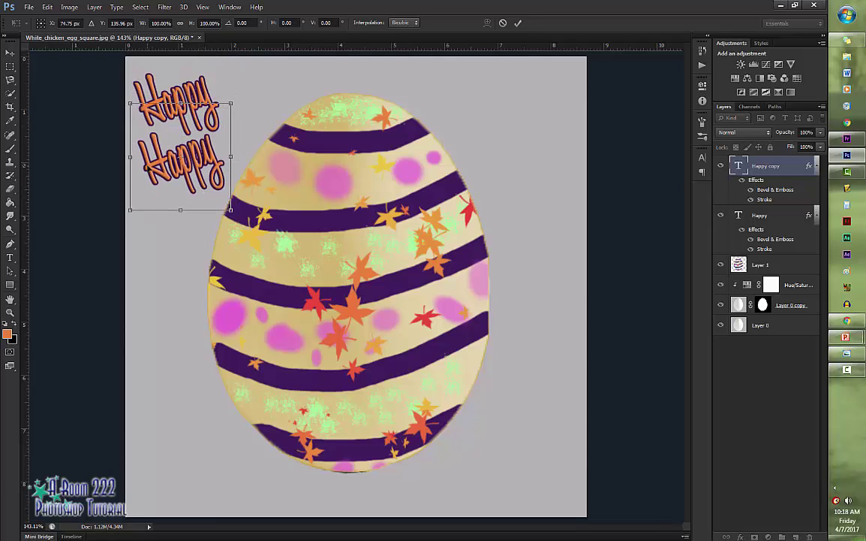
key("Return")
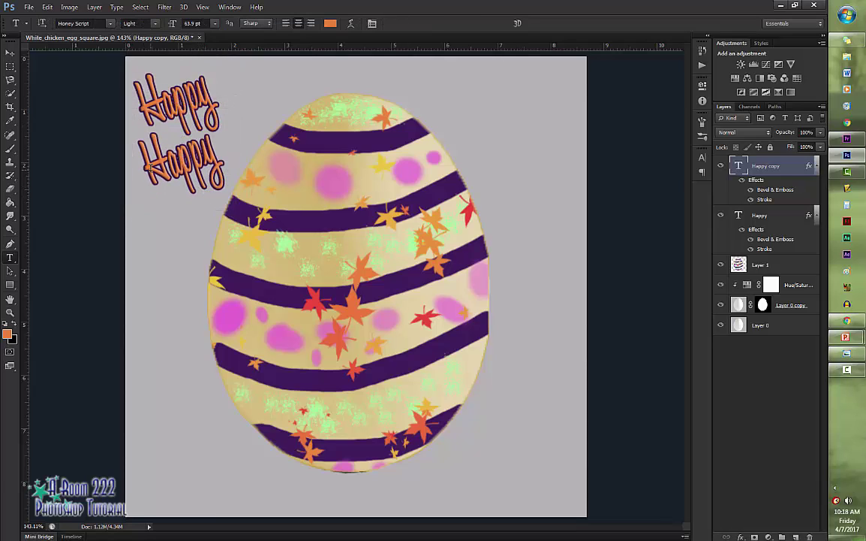
- Replace the wording of the duplicated text layer with "Easter"
left_click(197, 168)
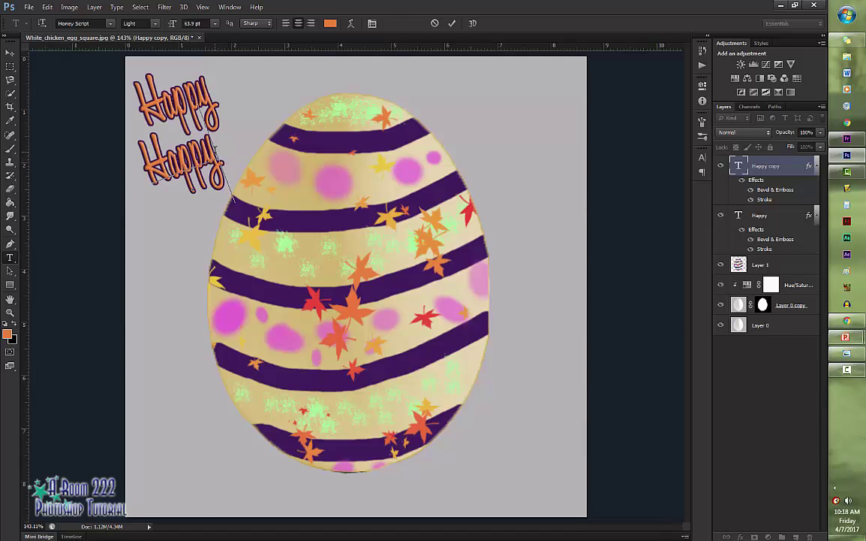
key("BackSpace")
key("BackSpace")
key("BackSpace")
key("BackSpace")
key("BackSpace")
type("E")
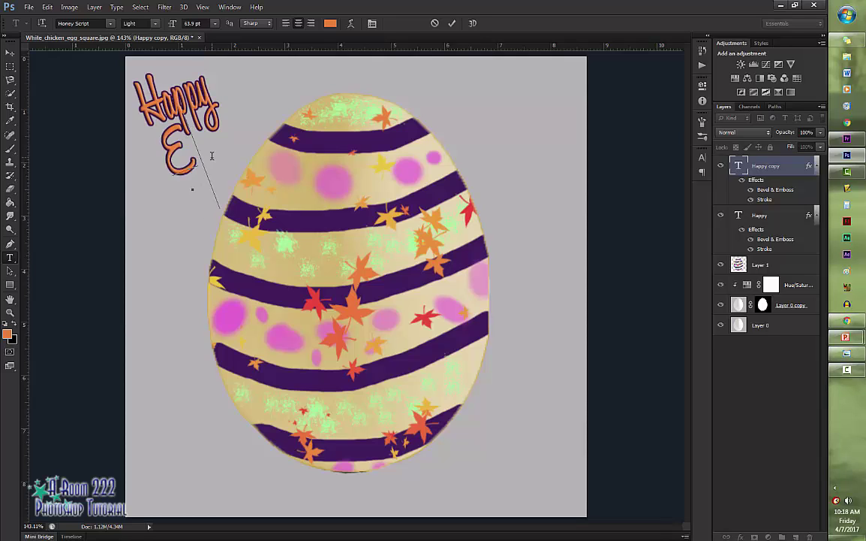
type("aster!")
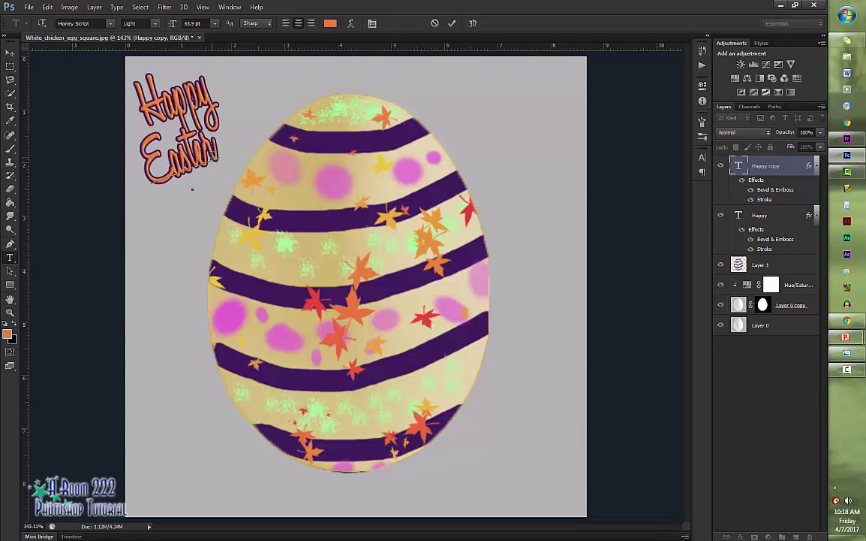
key("BackSpace")
key("ctrl+Return")
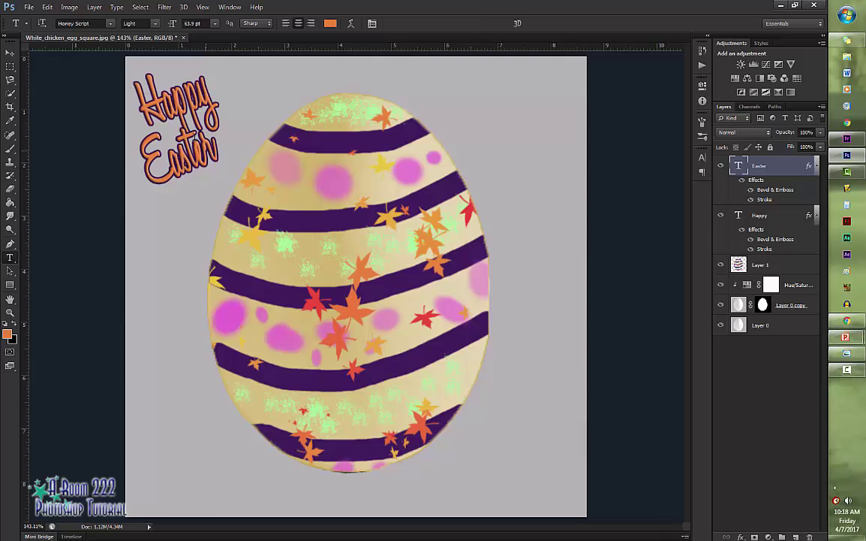
- Nudge the "Easter" text slightly lower and to the left beneath "Happy"
key("ctrl+t")
left_click_drag(199, 132, 224, 144)
key("Return")
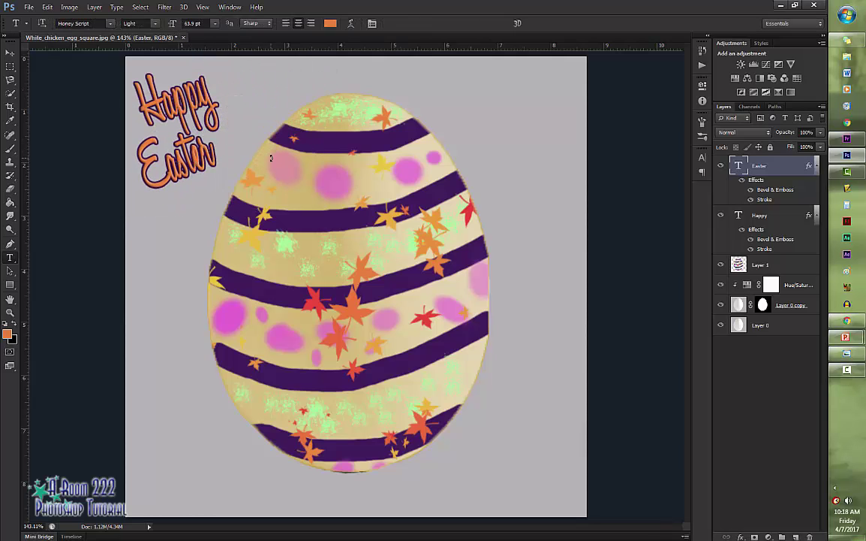
- Move the "Happy" text slightly up and to the right, closer to the top of the egg
left_click(759, 216)
key("ctrl+t")
left_click_drag(207, 94, 231, 88)
key("Return")
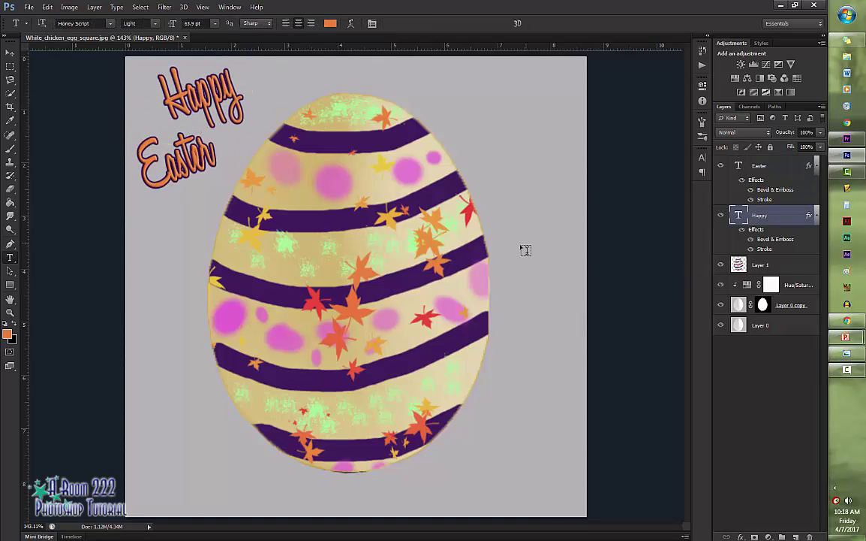
- Move the "Easter" text right so it lines up beneath "Happy"
left_click(781, 166)
key("ctrl+t")
left_click_drag(184, 173, 212, 174)
key("Return")
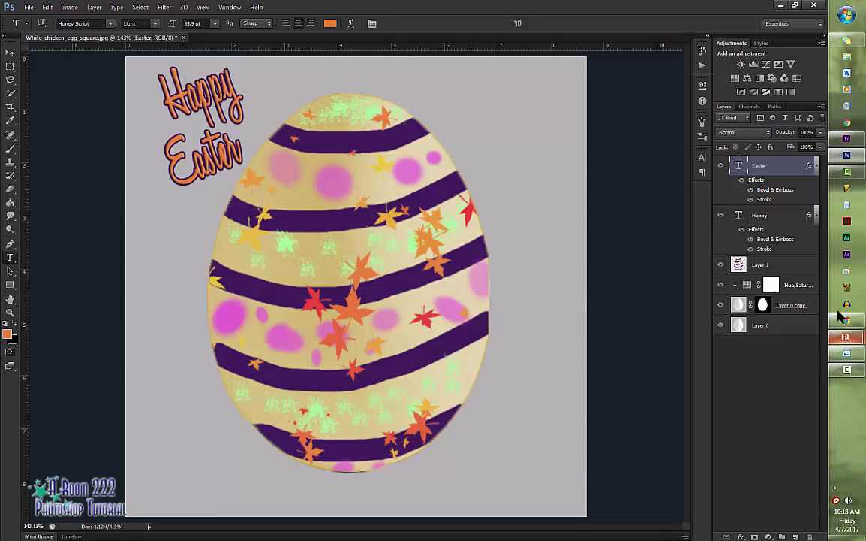
- Add a 1 px stroke in dark golden brown around the egg on the Layer 0 copy layer
left_click(790, 307)
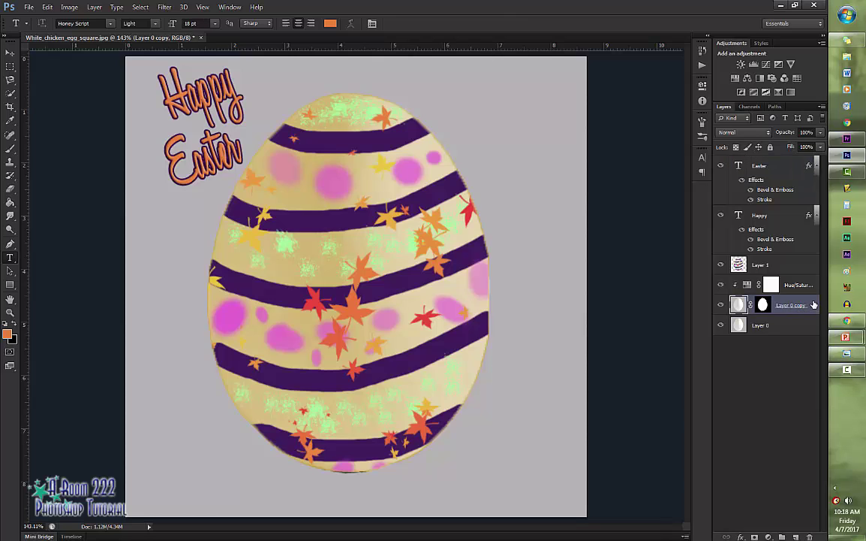
double_click(814, 305)
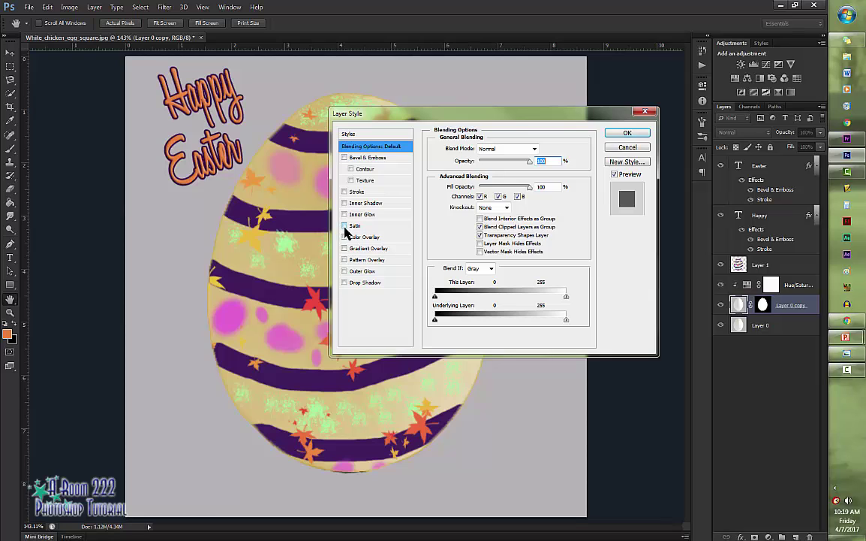
left_click(344, 192)
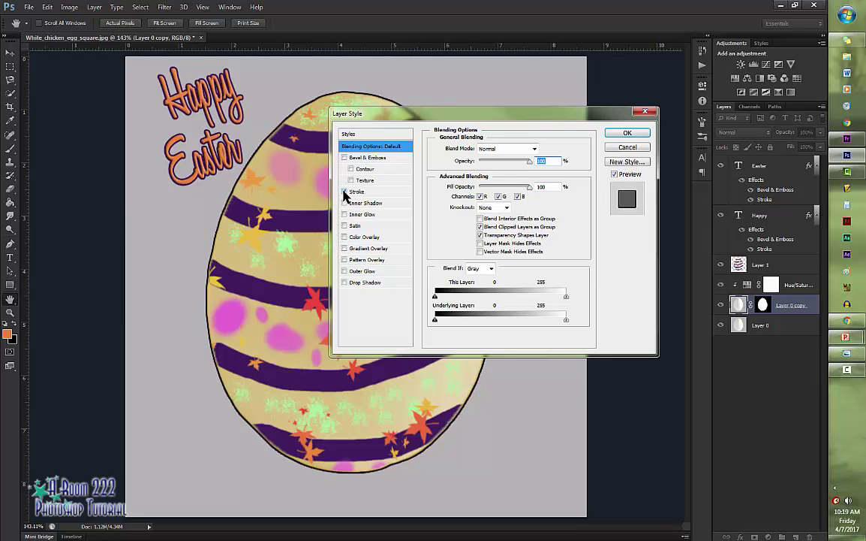
left_click(356, 192)
left_click(459, 219)
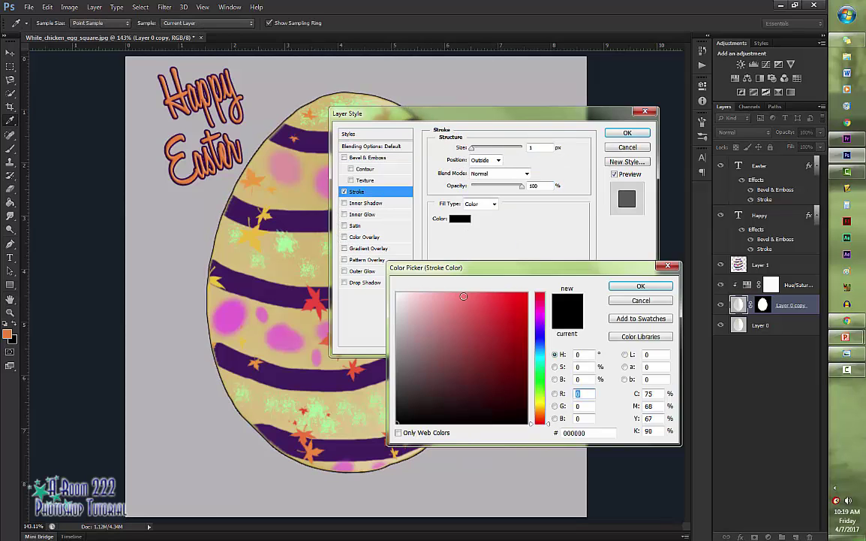
left_click(515, 397)
left_click(540, 406)
left_click(495, 304)
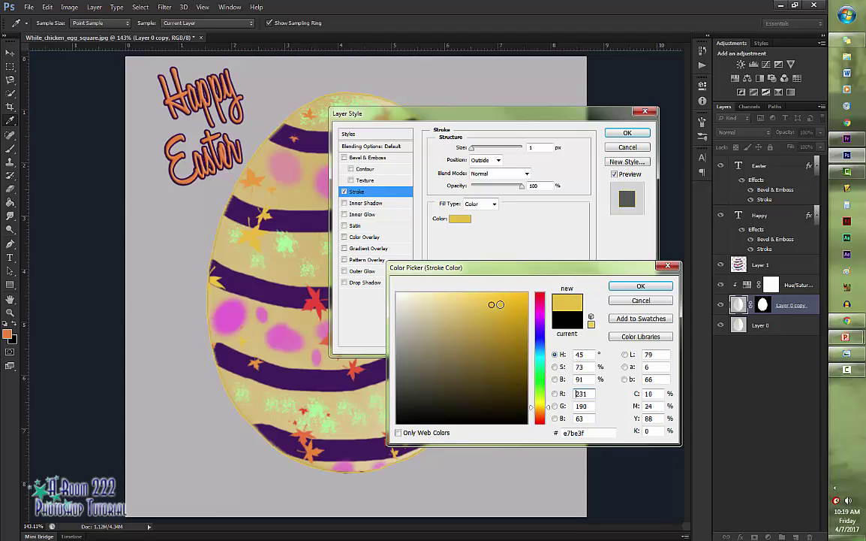
left_click(505, 358)
left_click(645, 286)
- Try the stroke positions on the egg's outline and set the position to Inside
left_click(484, 160)
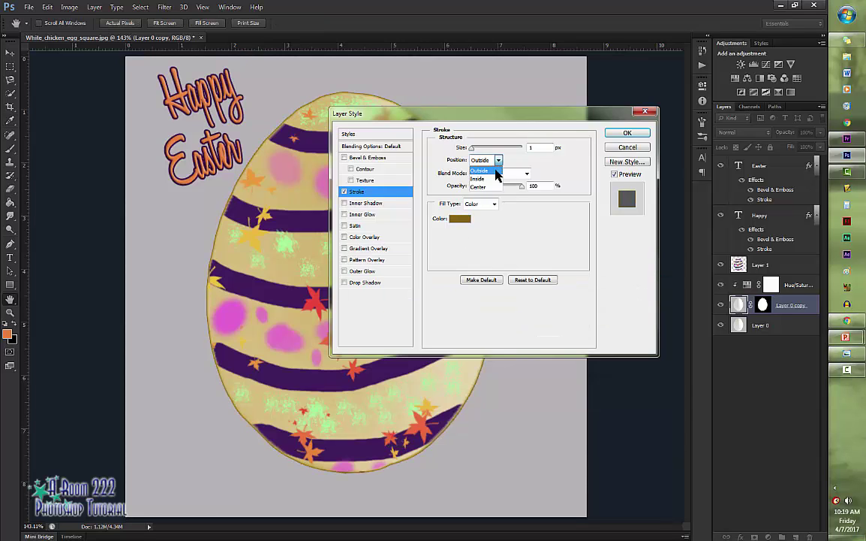
left_click(492, 173)
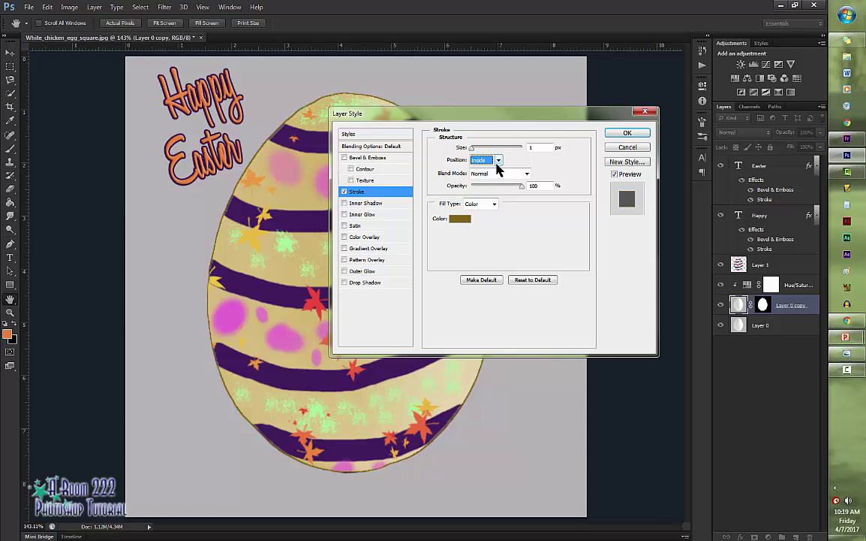
left_click(496, 162)
left_click(487, 186)
left_click(497, 161)
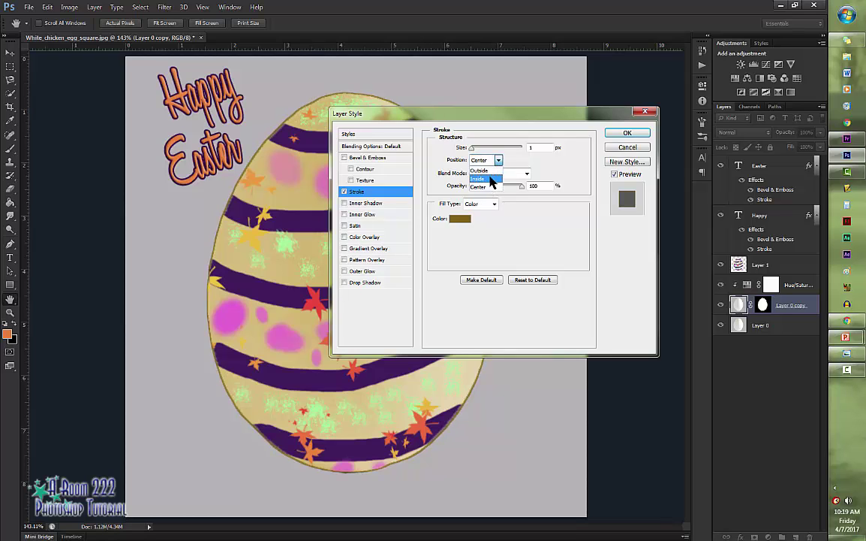
left_click(491, 179)
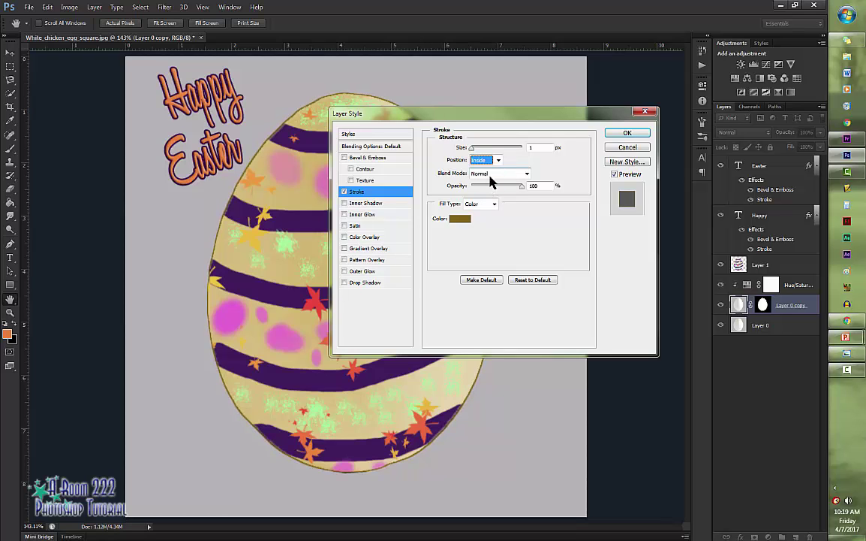
- Change the egg's stroke color to dark purple #250d43
left_click(458, 218)
mouse_move(454, 329)
left_mouse_down()
mouse_move(462, 372)
mouse_move(501, 391)
left_mouse_up()
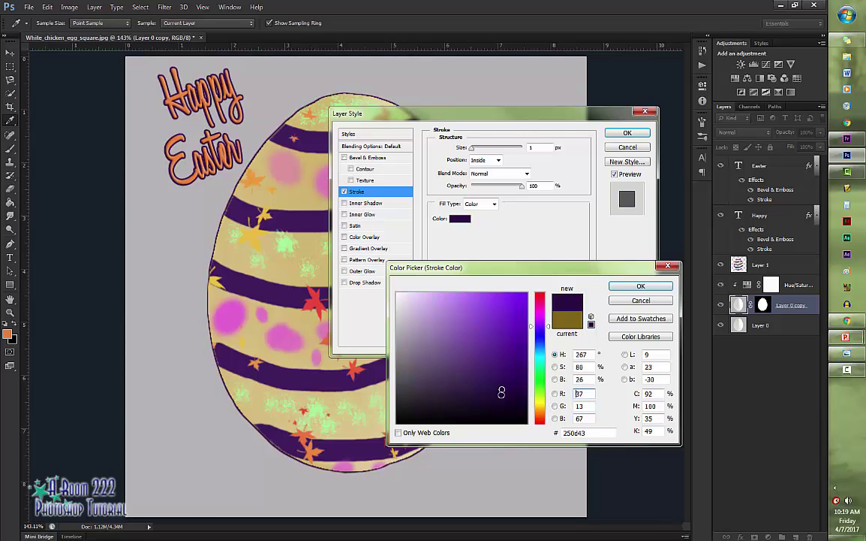
key("Return")
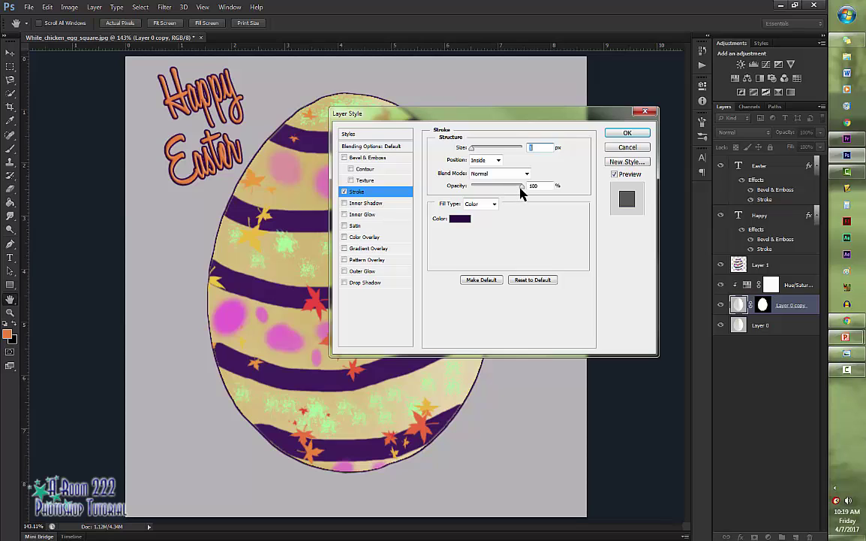
- Lower the egg stroke's opacity and add an Inner Bevel with depth 113%, size 1 px and soften 7 px
left_click_drag(520, 188, 506, 193)
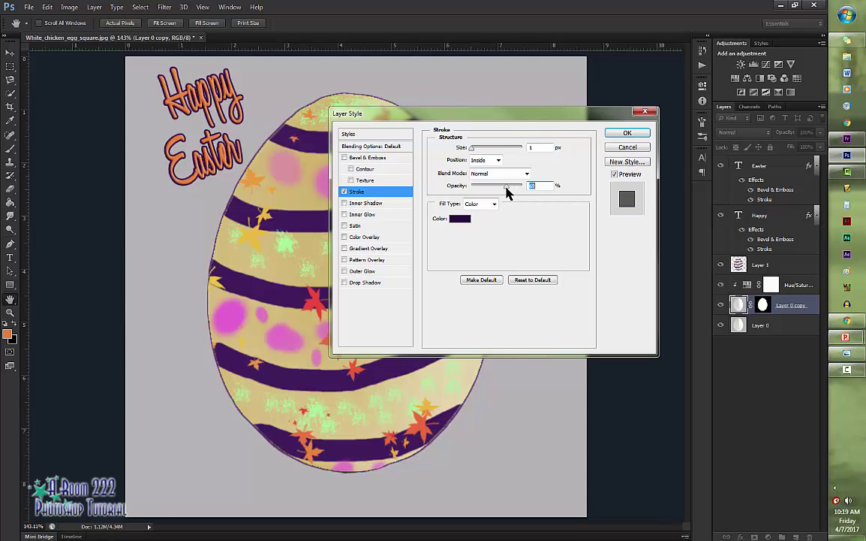
left_click(361, 159)
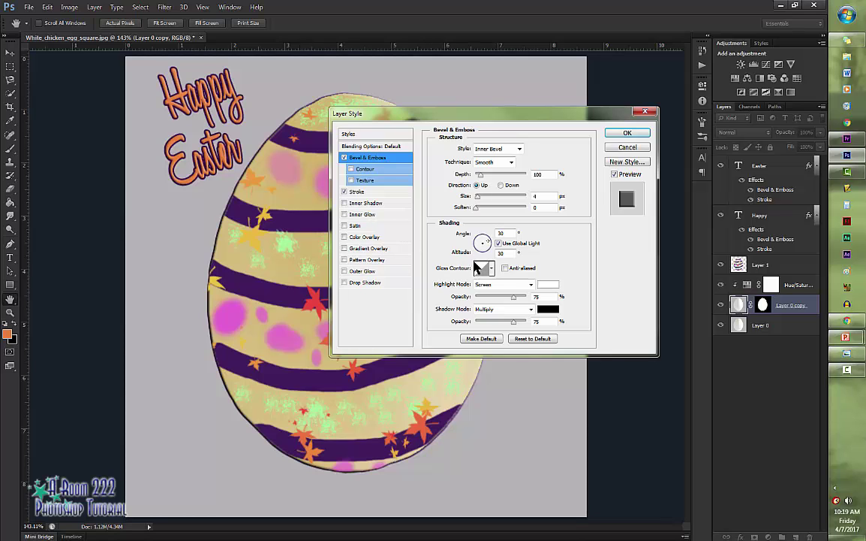
mouse_move(488, 207)
left_mouse_down()
mouse_move(474, 199)
mouse_move(483, 174)
left_mouse_up()
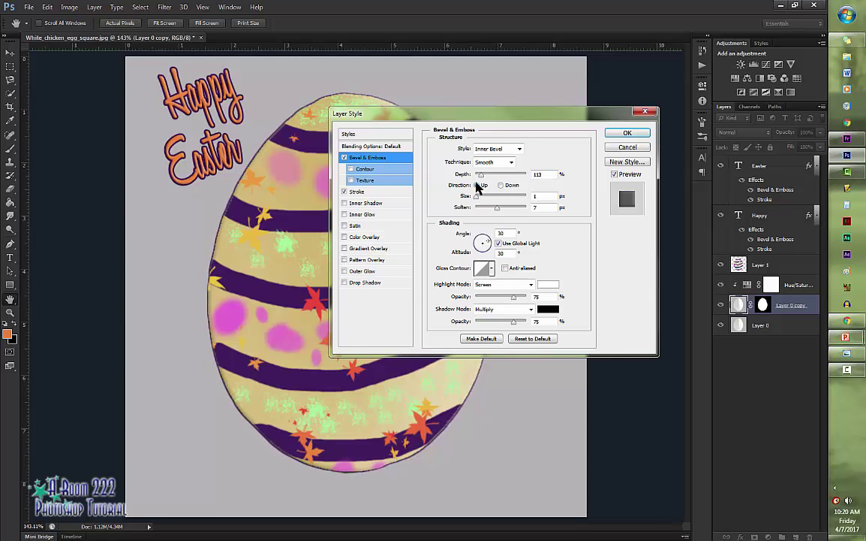
- Add a drop shadow to the egg with Normal blending, 55% opacity, 82° angle, 5 px distance and slight noise, and apply the layer style
left_click(344, 283)
left_click(366, 283)
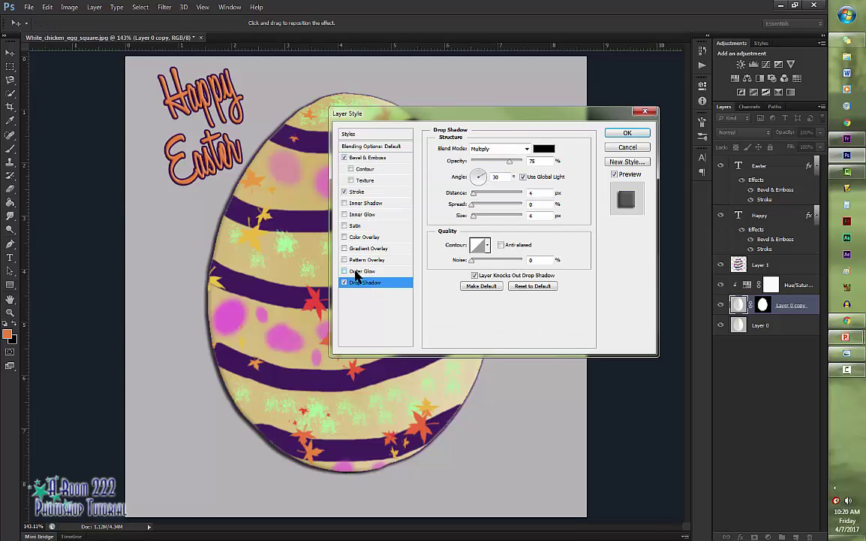
mouse_move(472, 261)
left_mouse_down()
mouse_move(491, 260)
mouse_move(471, 260)
left_mouse_up()
left_click(477, 178)
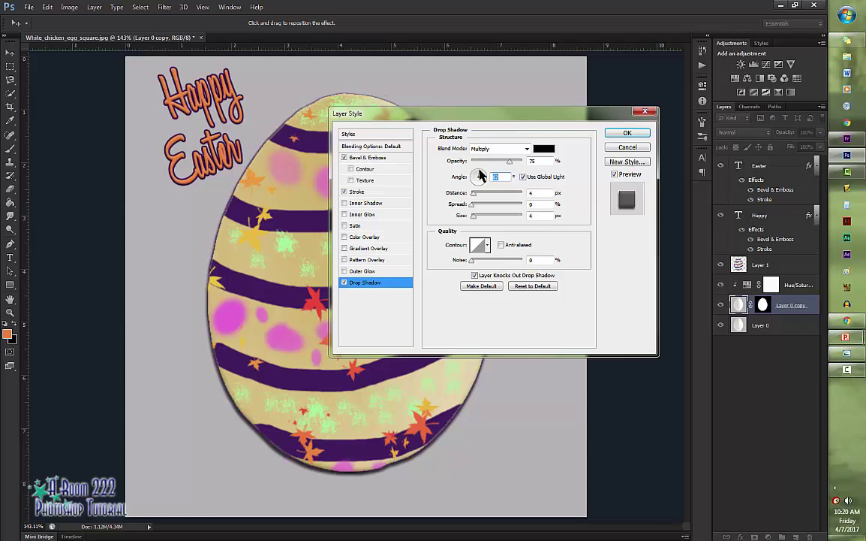
left_click_drag(481, 175, 472, 204)
left_click_drag(460, 162, 500, 163)
key("shift+Tab")
key("n")
left_click(473, 260)
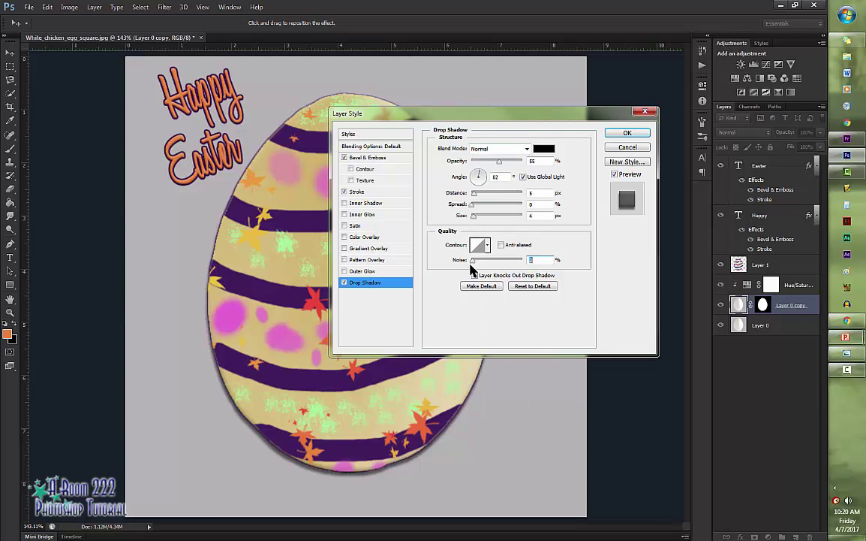
left_click(627, 135)
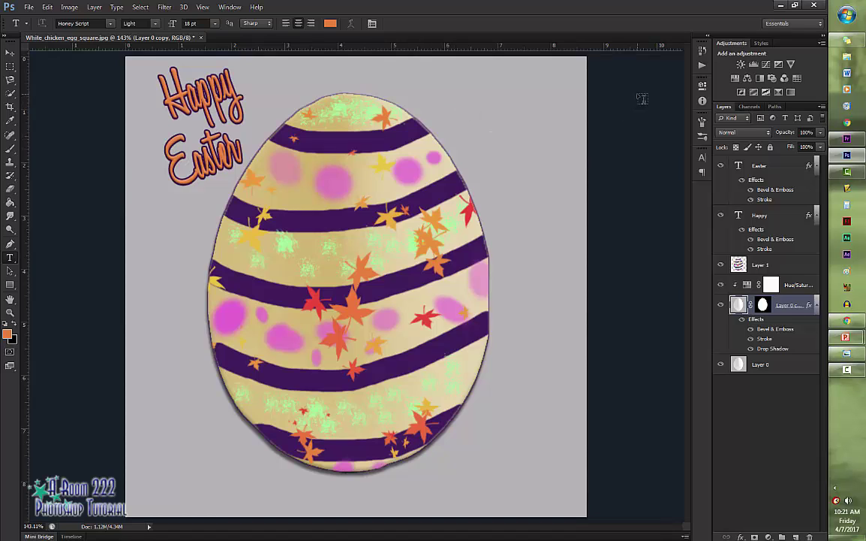
- Start saving the document under a new name and browse drive Z: to 2016-2017, Period 4_5, 1. Finished Projects, Quarter 4
left_click(28, 7)
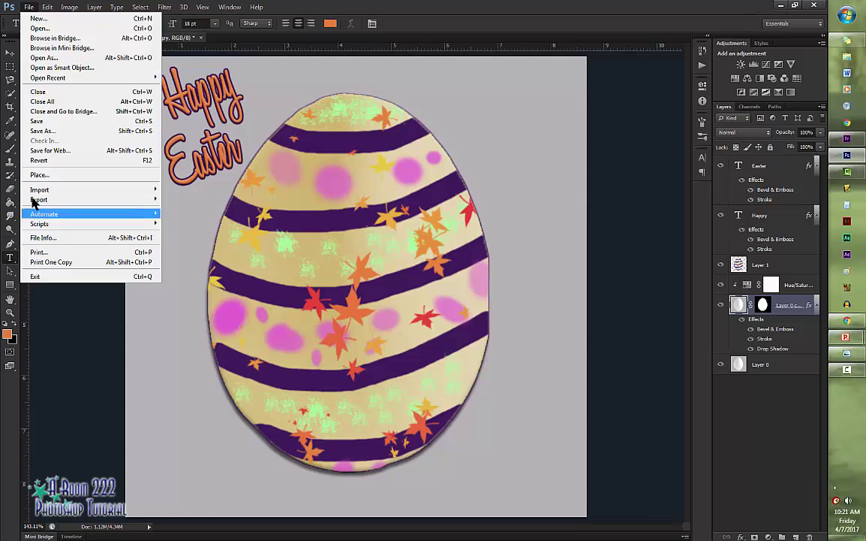
left_click(39, 129)
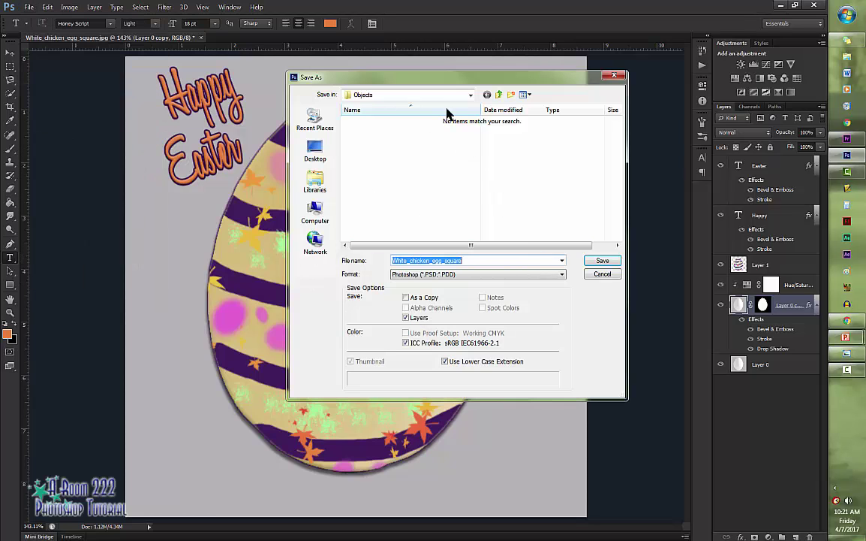
left_click(498, 95)
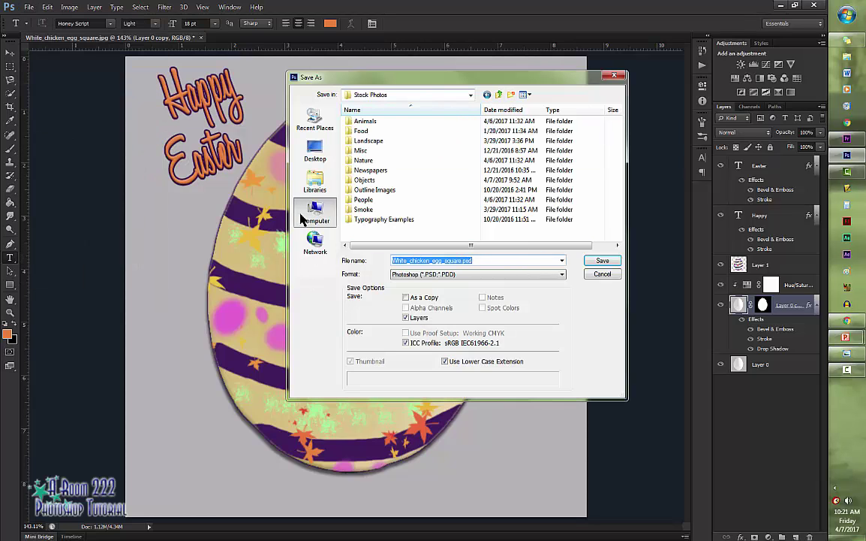
left_click(302, 218)
double_click(495, 244)
left_click(371, 142)
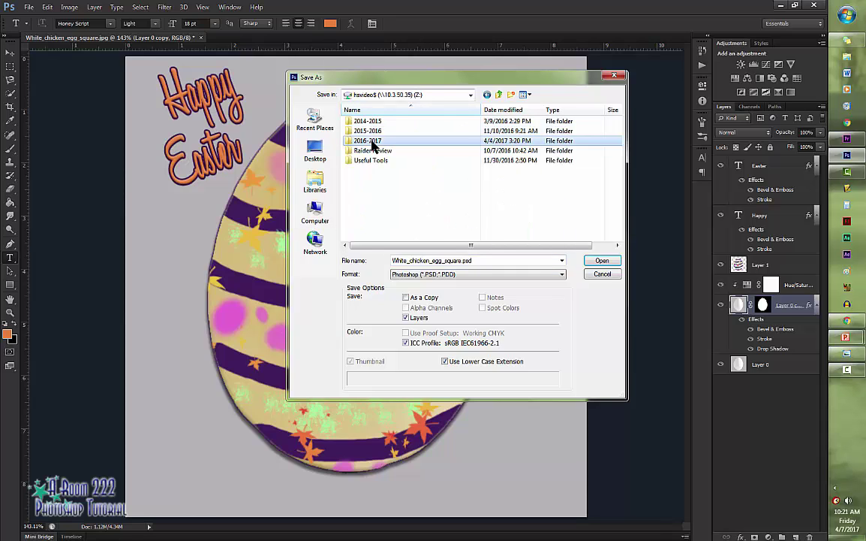
double_click(373, 145)
double_click(385, 189)
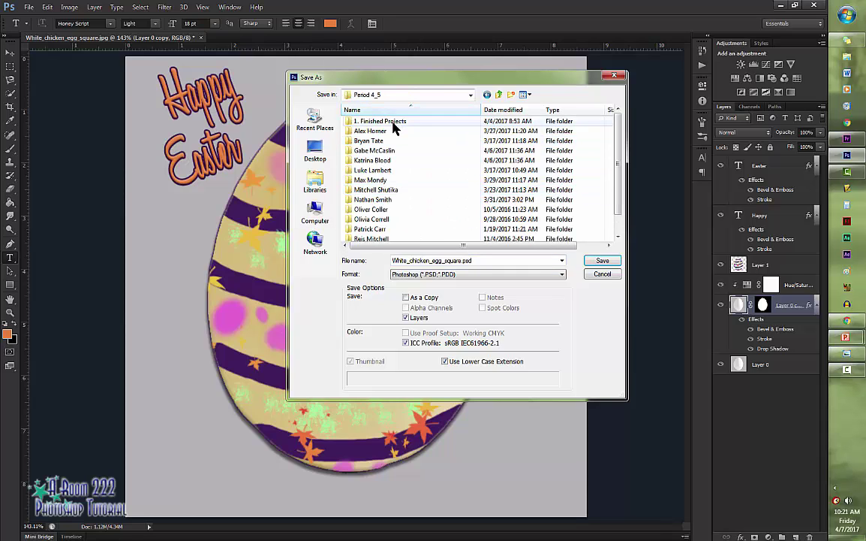
double_click(392, 123)
double_click(393, 150)
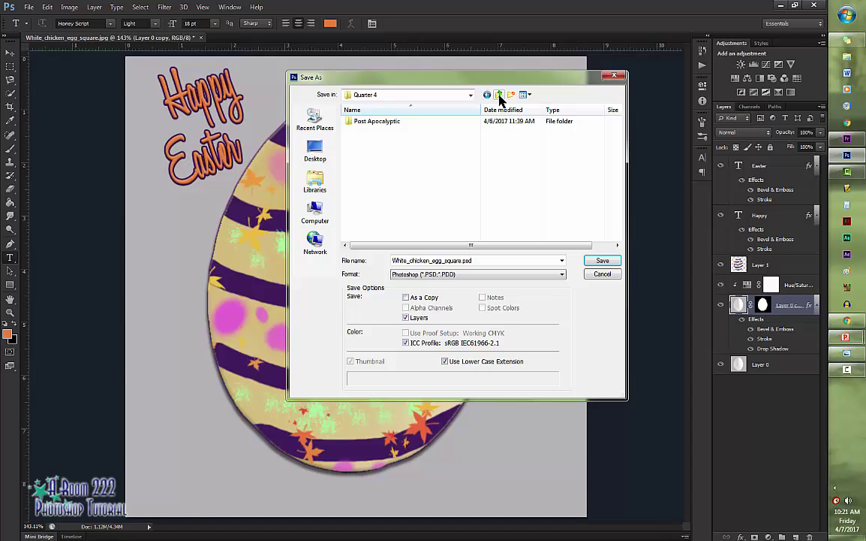
- Create a folder named Easter Egg inside Quarter 4 and open it as the save location
left_click(511, 96)
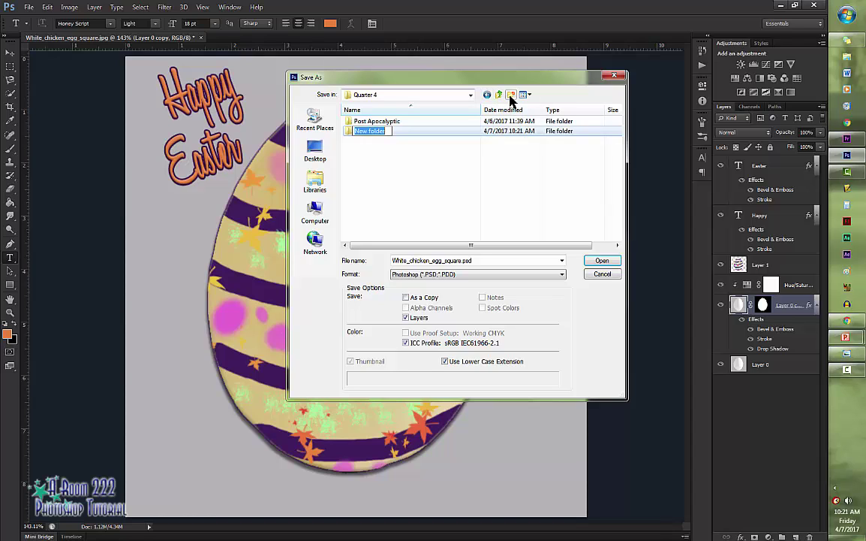
type("Easter Egg")
key("Return")
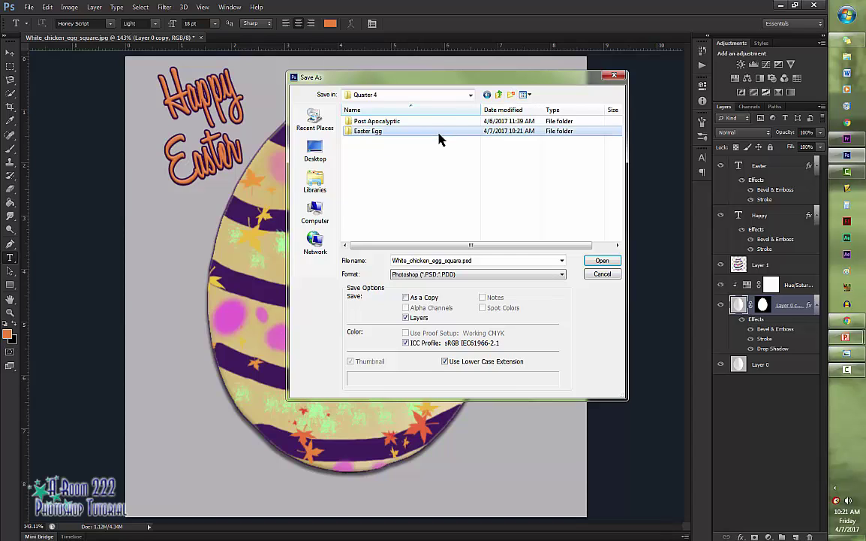
double_click(440, 131)
- Name the file with the teacher's name and save it in JPEG format, accepting the JPEG options
double_click(449, 260)
type("Mrs Cpro")
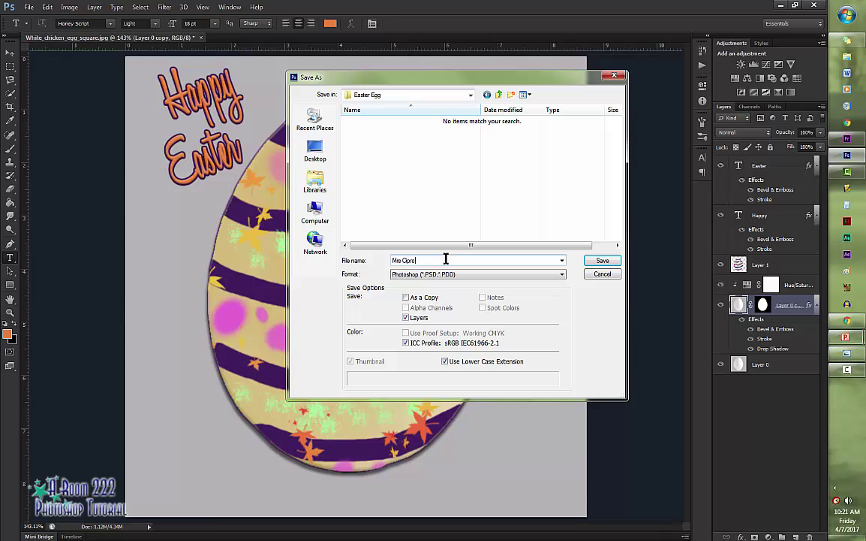
left_click(417, 274)
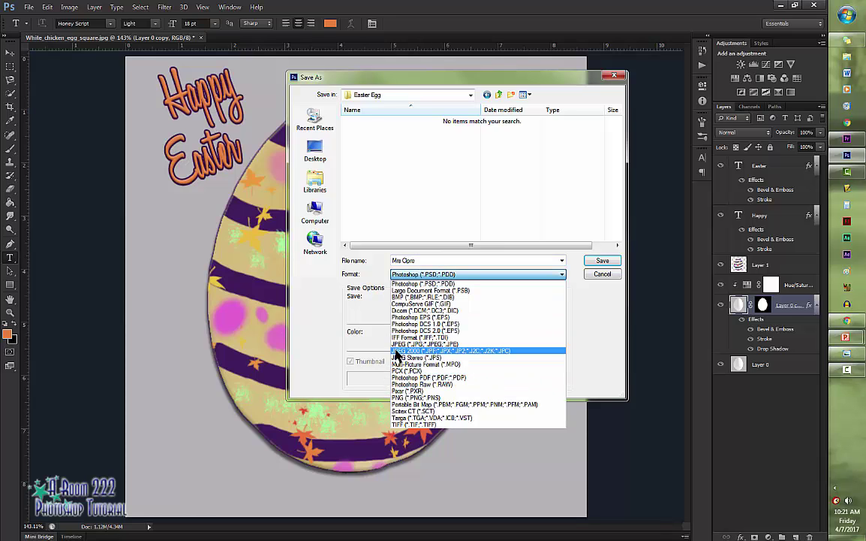
left_click(402, 344)
left_click(600, 260)
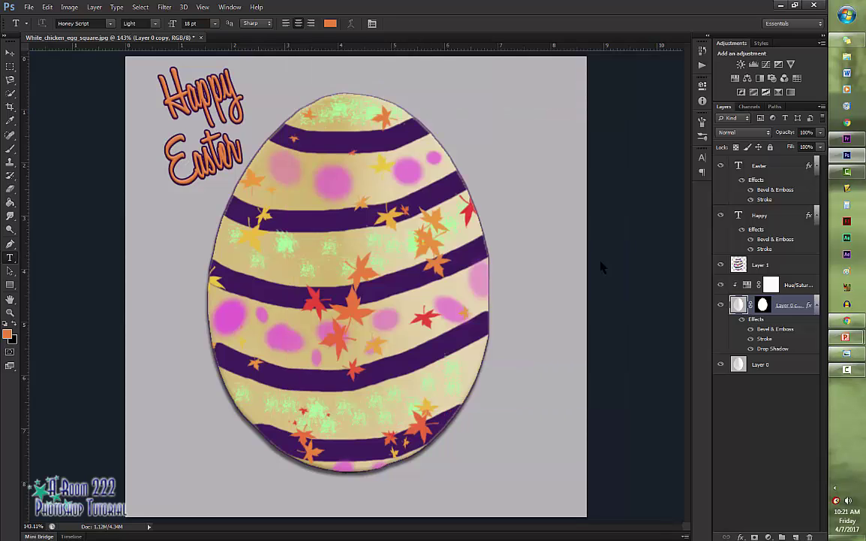
left_click(415, 188)
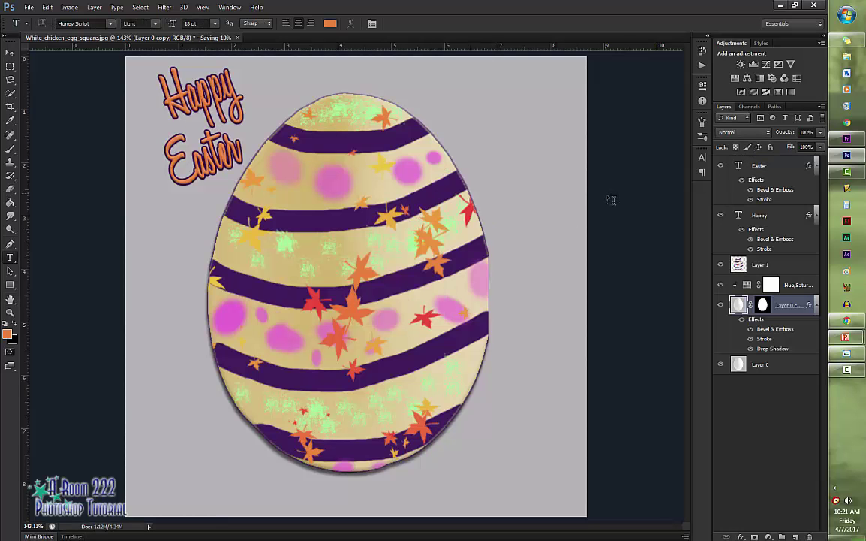